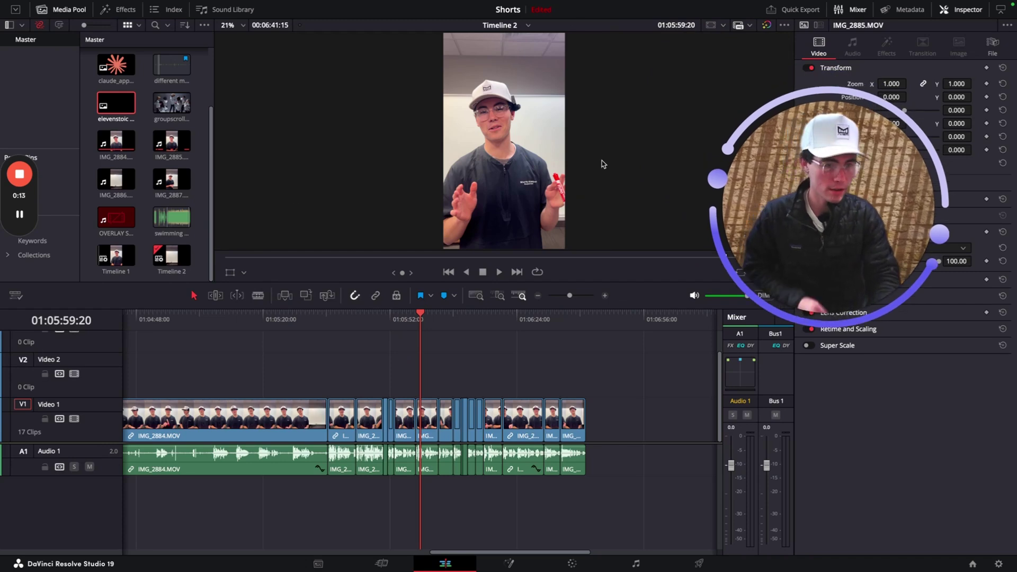
Step: Scrub back and play a stretch of the Shorts timeline, then switch to the ChatGPT prompter GPT
mouse_move(797, 291)
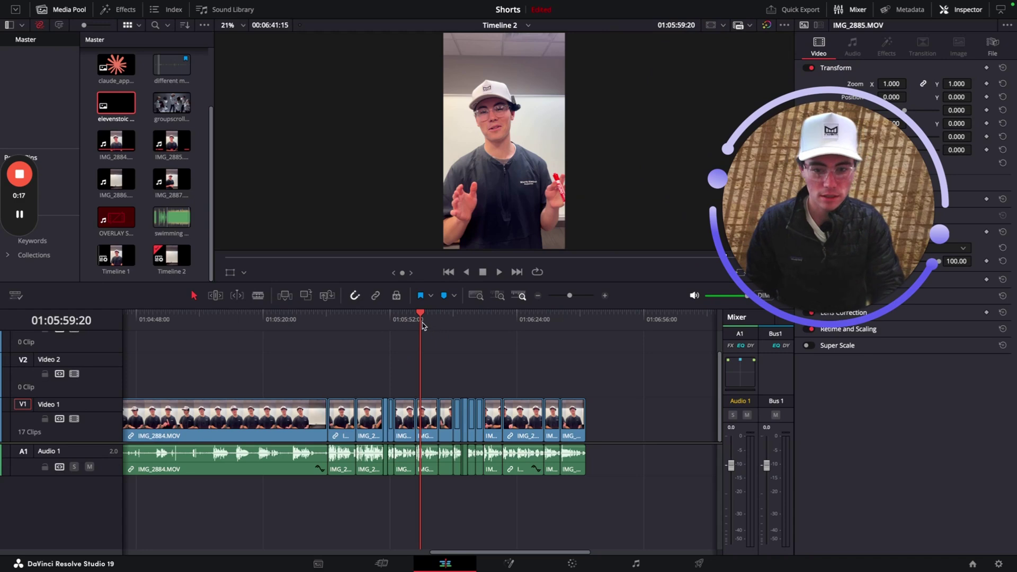
mouse_move(406, 317)
left_mouse_down()
mouse_move(418, 314)
mouse_move(398, 317)
left_mouse_up()
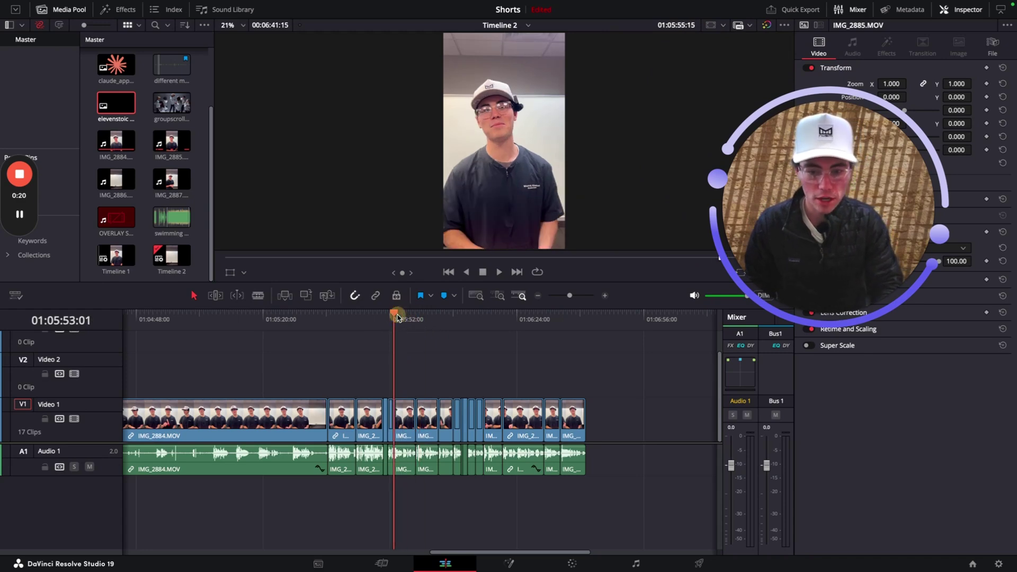
left_click(499, 272)
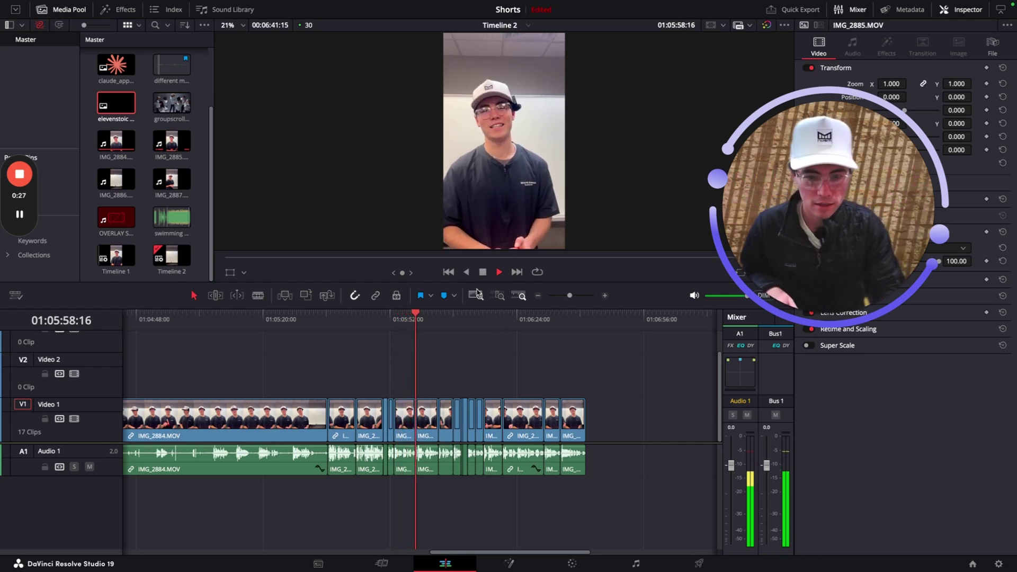
key("space")
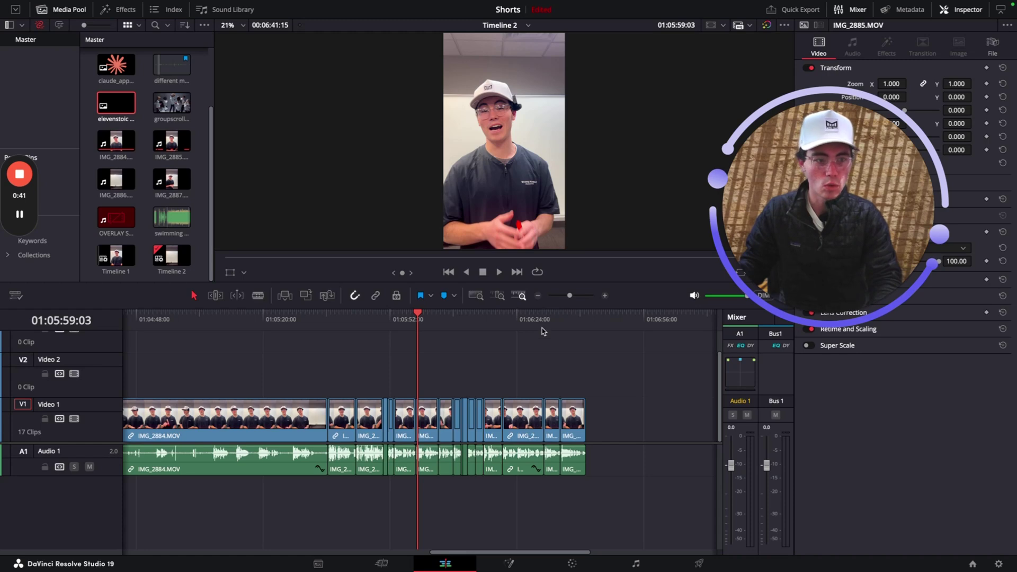
key("ctrl+Right")
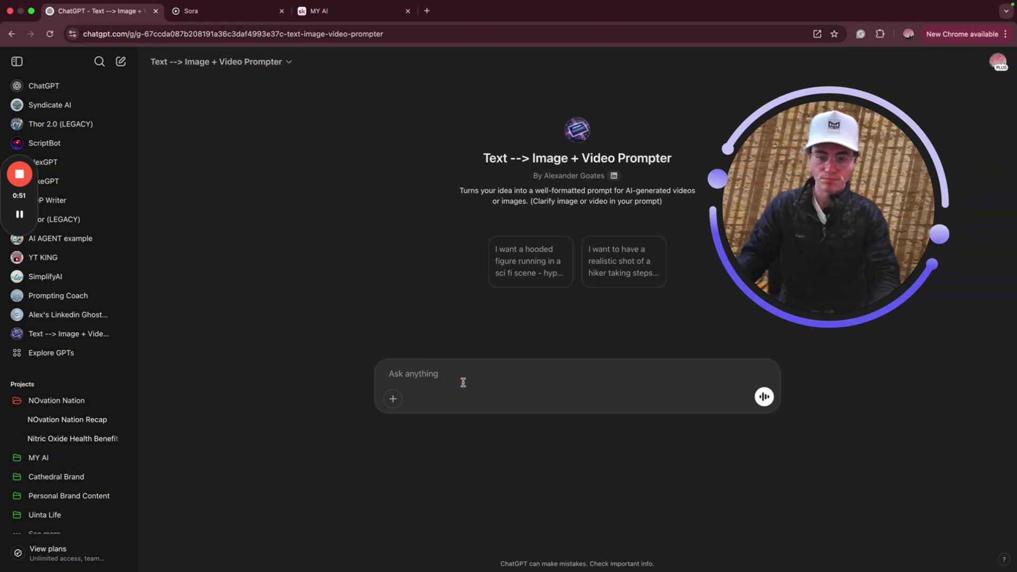
Step: Write a request for a subject-less galaxy scene expressing "God CREATED the heavens and the earth"
triple_click(366, 290)
left_click(437, 378)
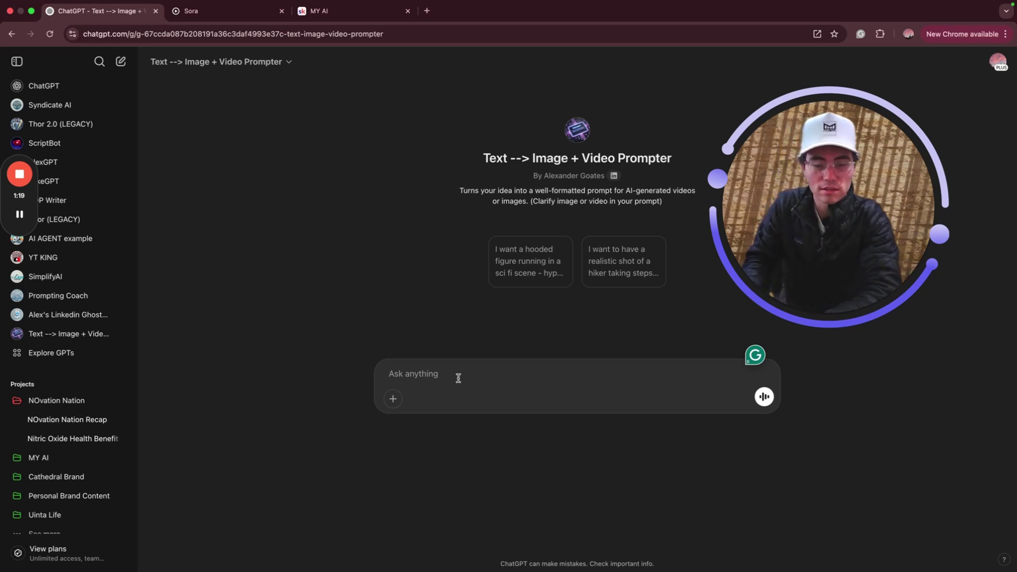
type("Some sort of galaxy or something \"divine\" to express the verse of scripture, \"In")
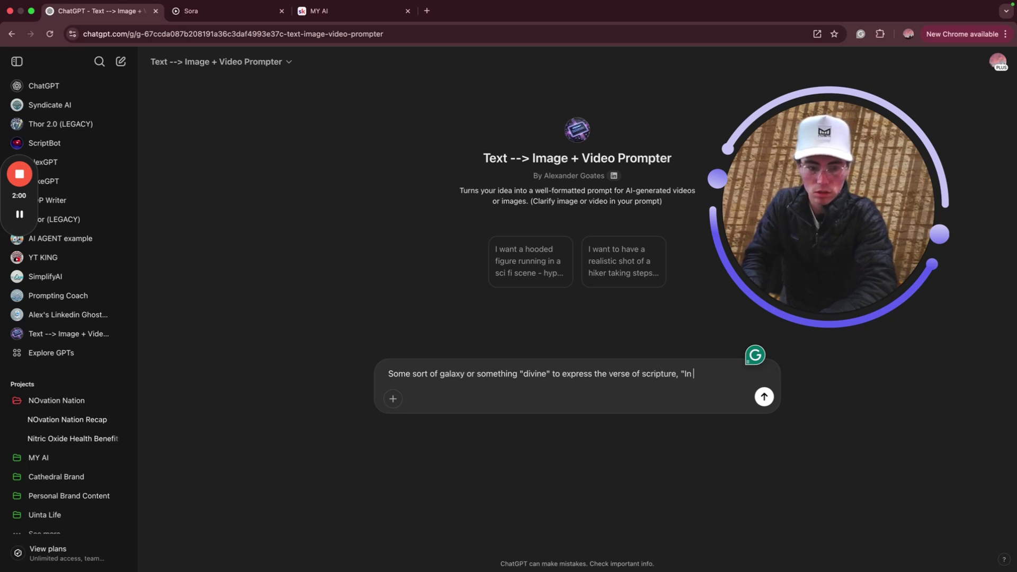
type("God")
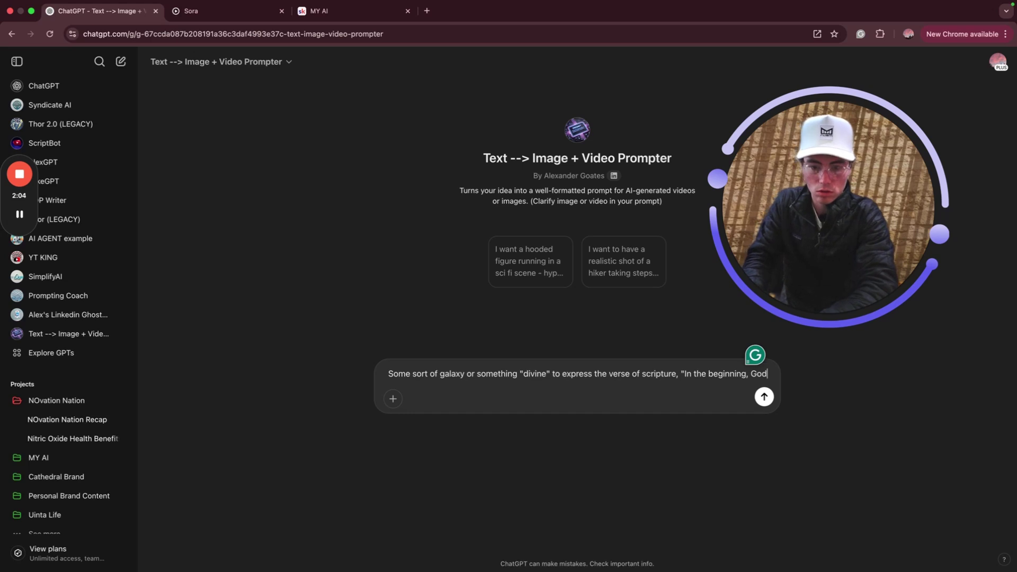
type(" CREA")
type("TED the heavens")
type(" and the earth\"")
key("shift+Return")
type("No")
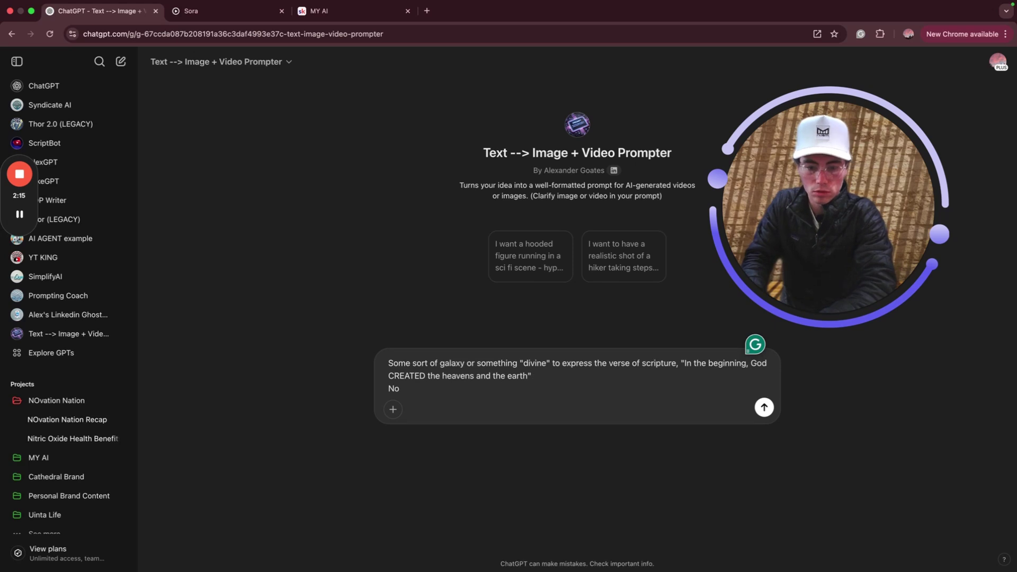
type(" subjects, just t")
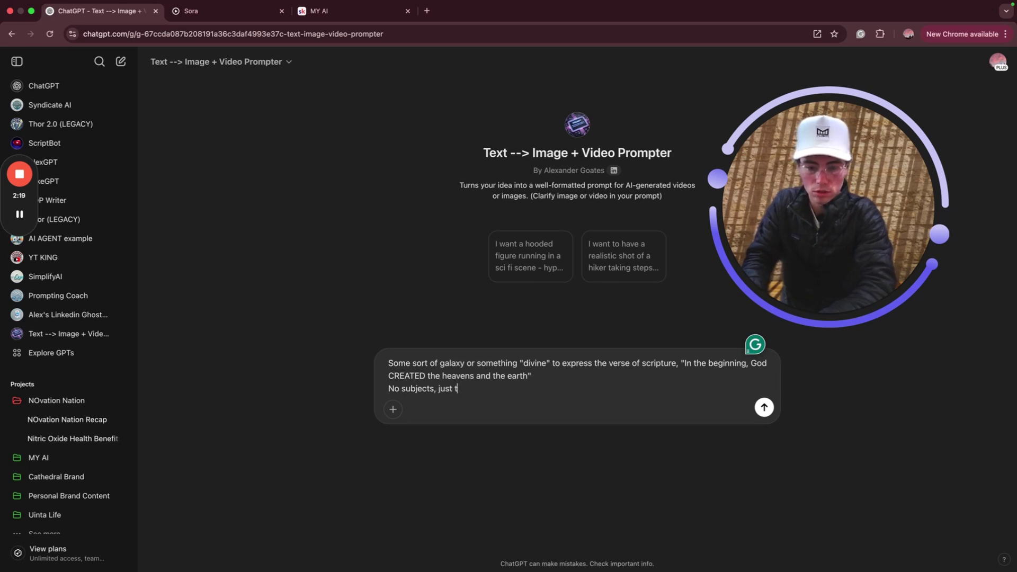
type("he \"creation itself\"")
Step: Send the galaxy request and answer "Video" when the GPT asks for the format
key("Return")
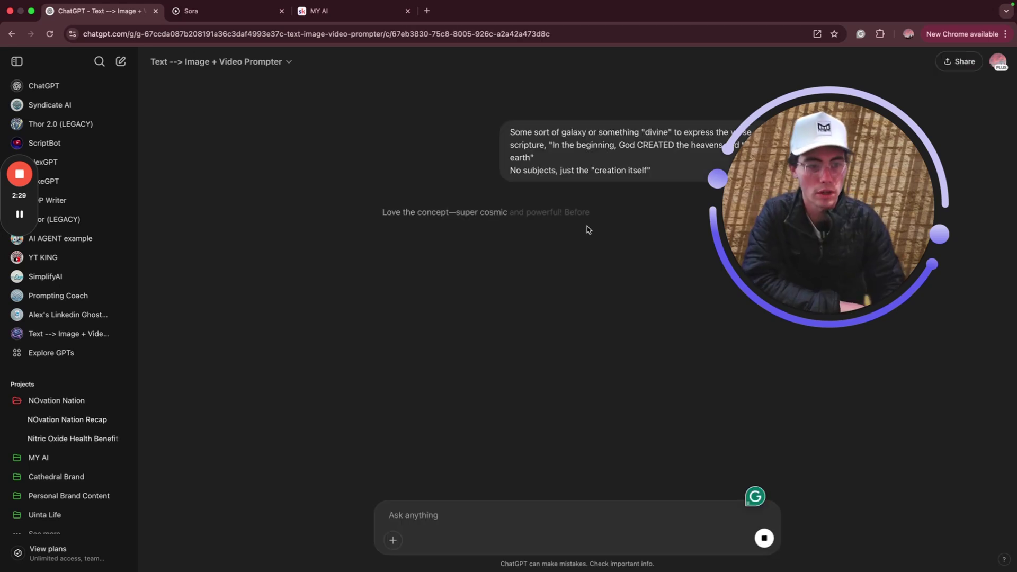
left_click_drag(749, 231, 790, 195)
left_click(472, 522)
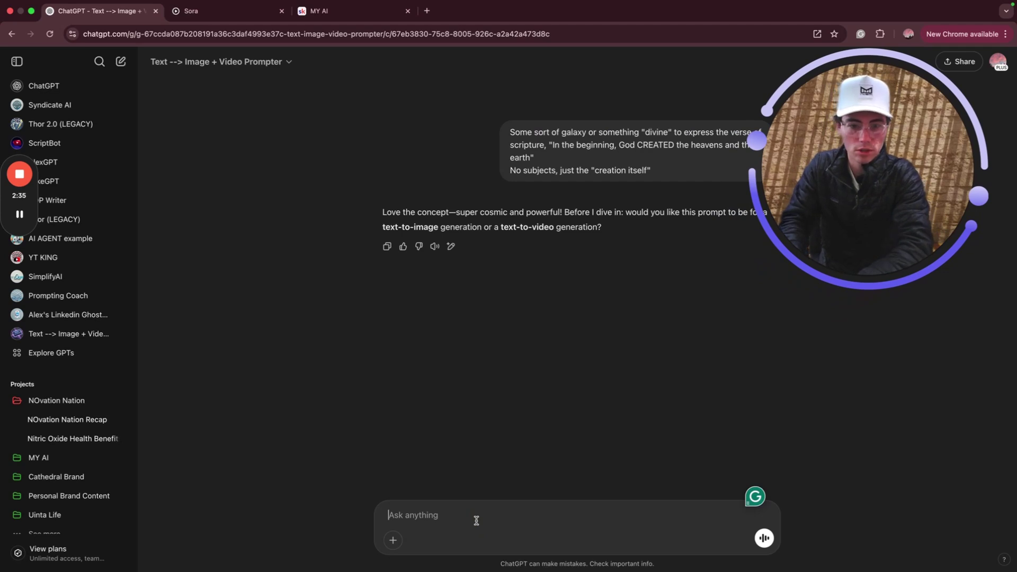
type("Video")
key("Return")
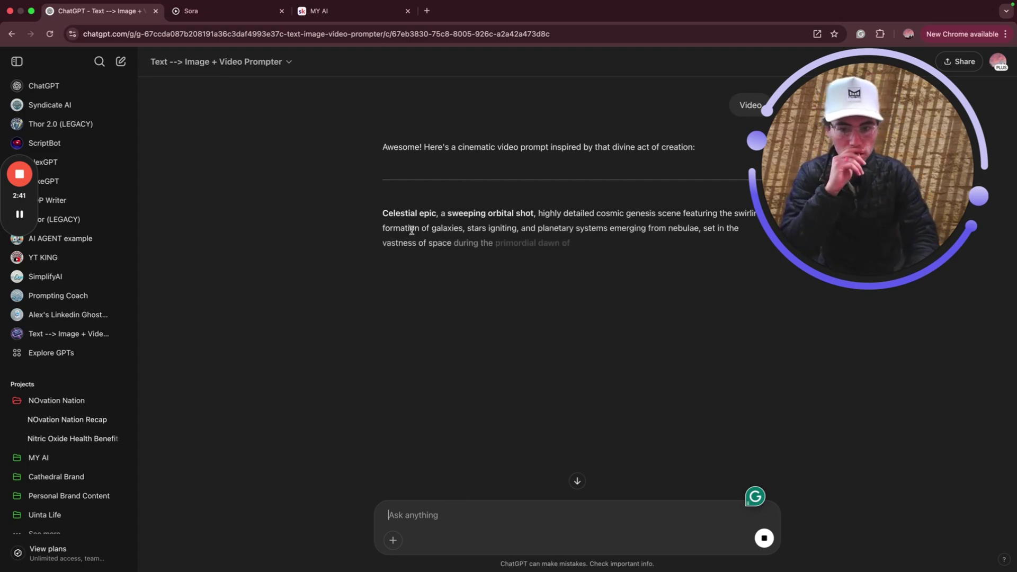
Step: Select the full cinematic cosmic-genesis video prompt that ChatGPT generated
left_click_drag(887, 165, 849, 182)
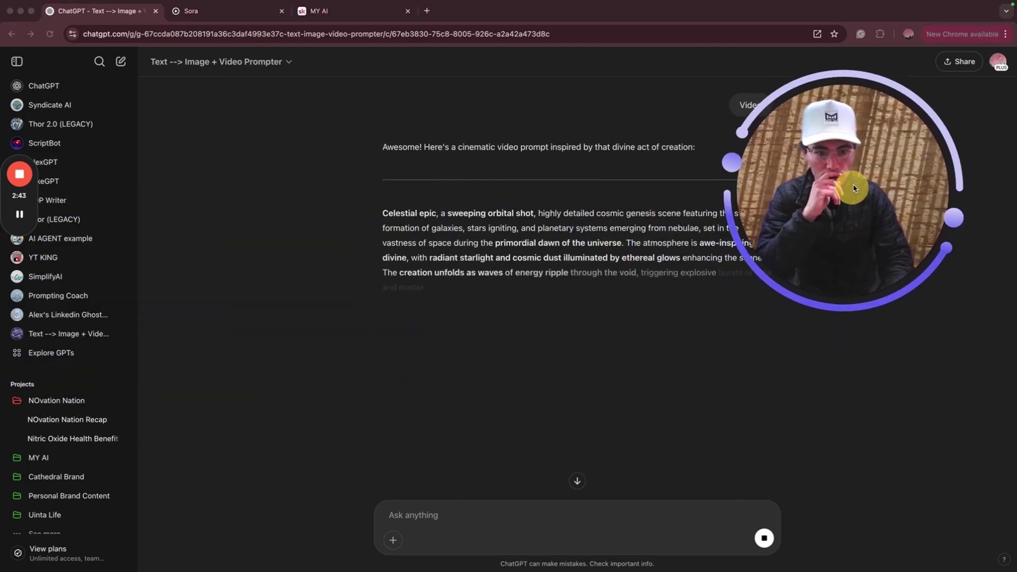
scroll(501, 371, "up", 1)
scroll(501, 371, "up", 1)
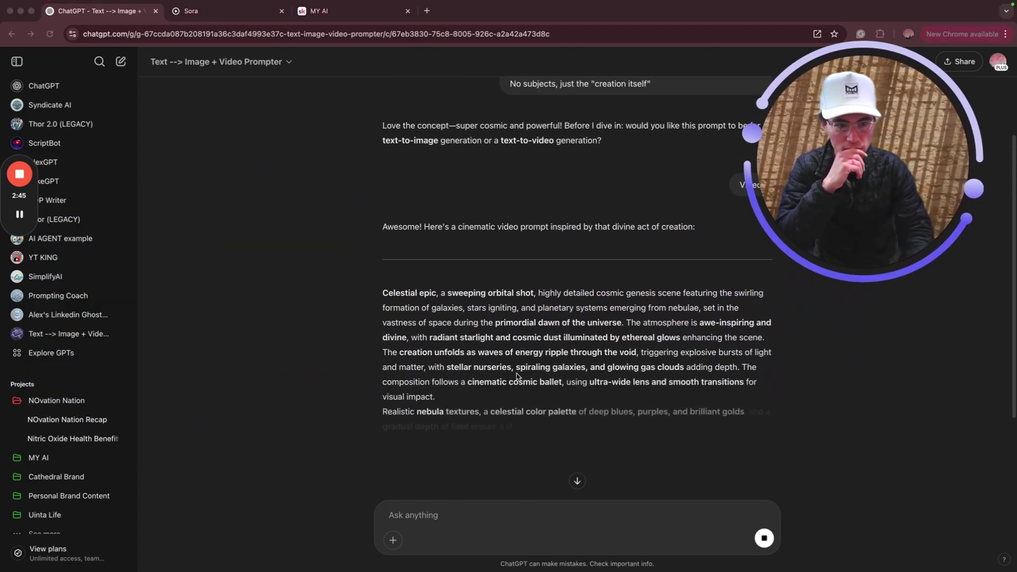
left_click(379, 273)
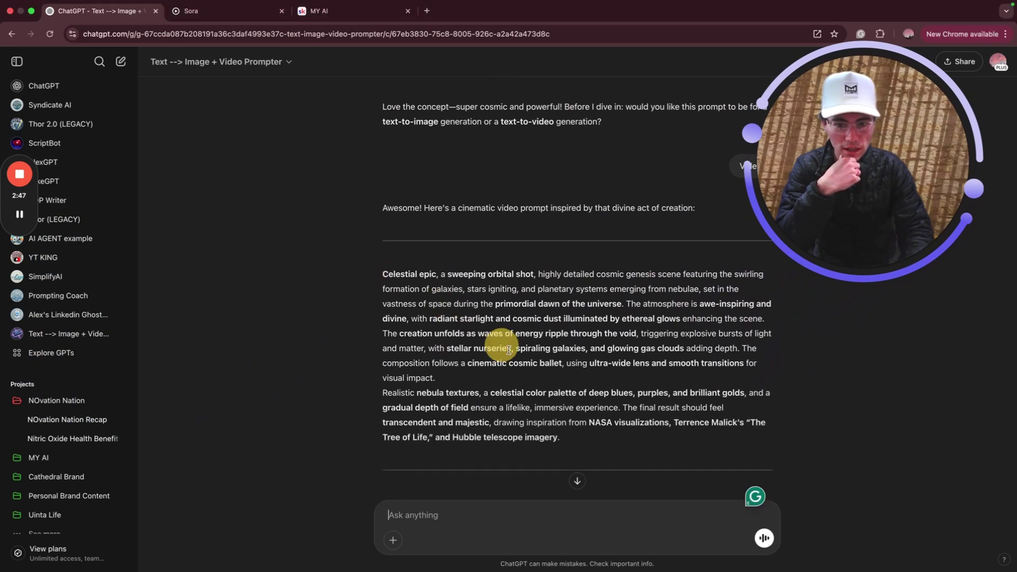
left_click_drag(583, 449, 377, 275)
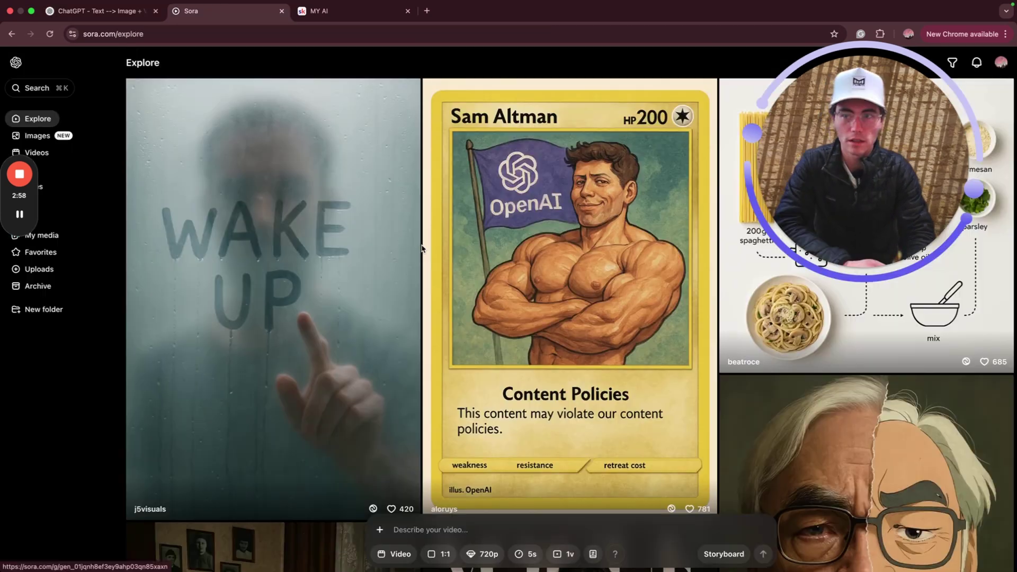
scroll(423, 248, "down", 2)
scroll(422, 248, "up", 2)
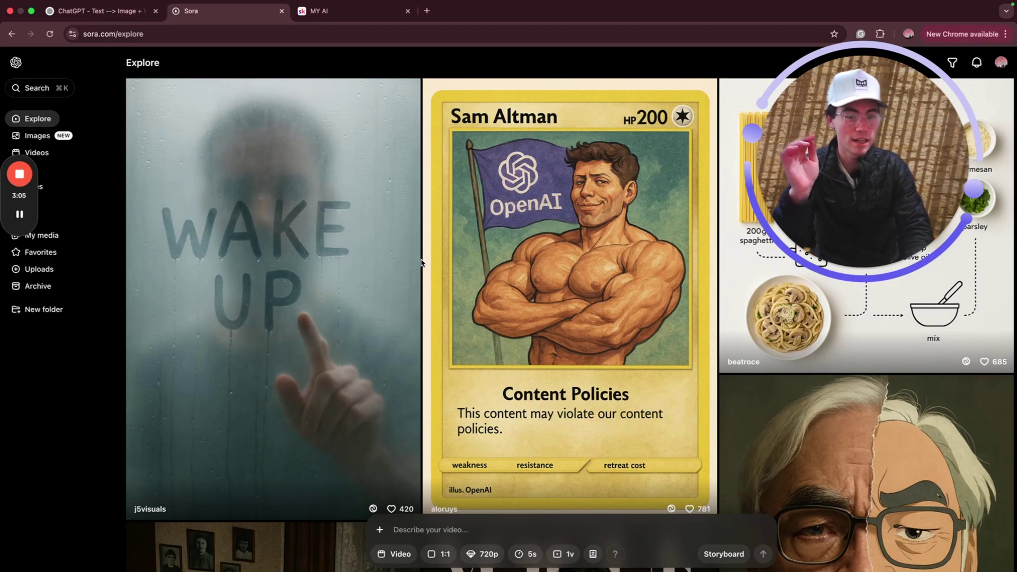
Step: Browse Sora's Explore feed and view the World War 3 poster's remix prompt
scroll(423, 261, "down", 9)
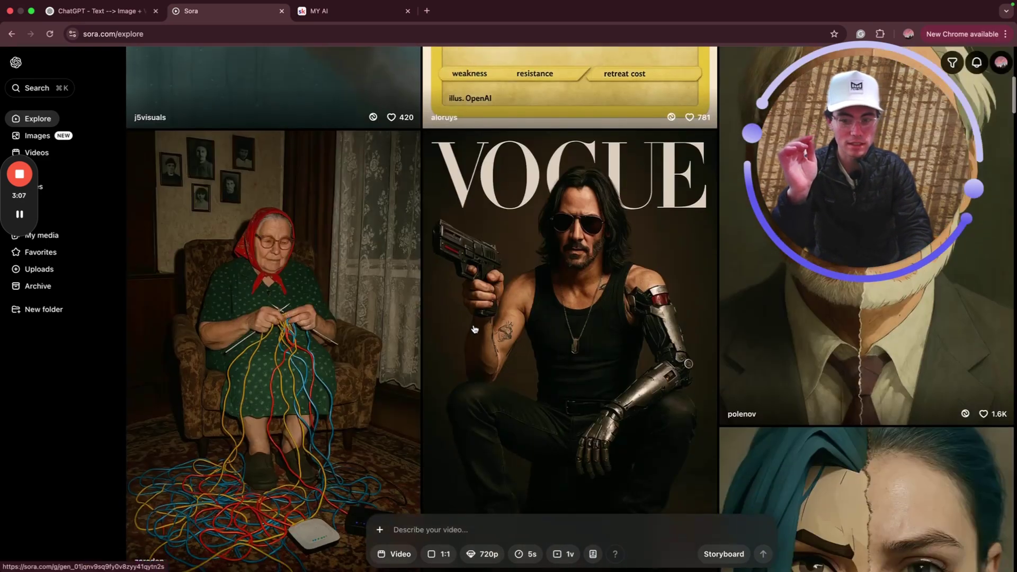
scroll(476, 359, "down", 20)
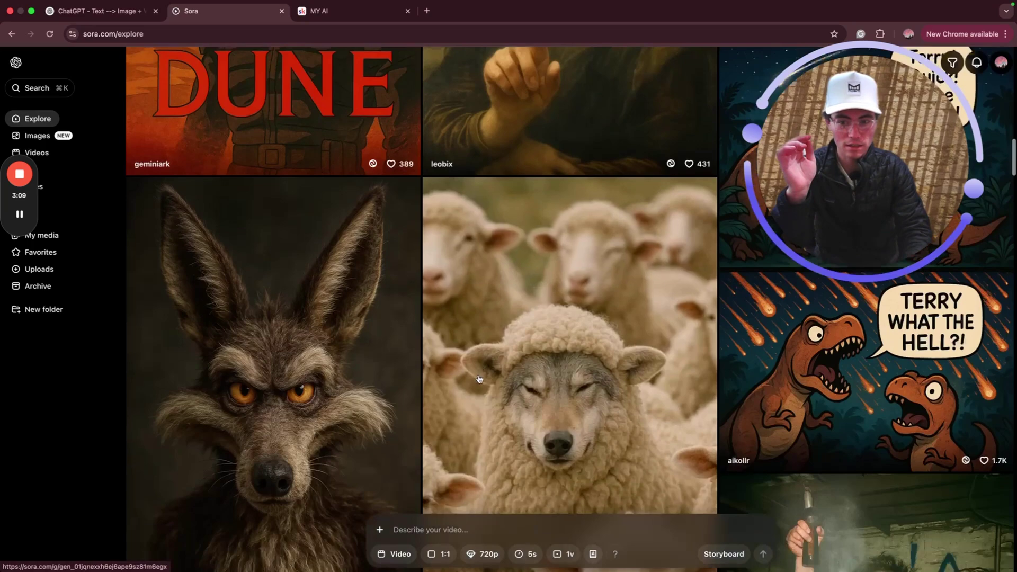
scroll(456, 318, "up", 1)
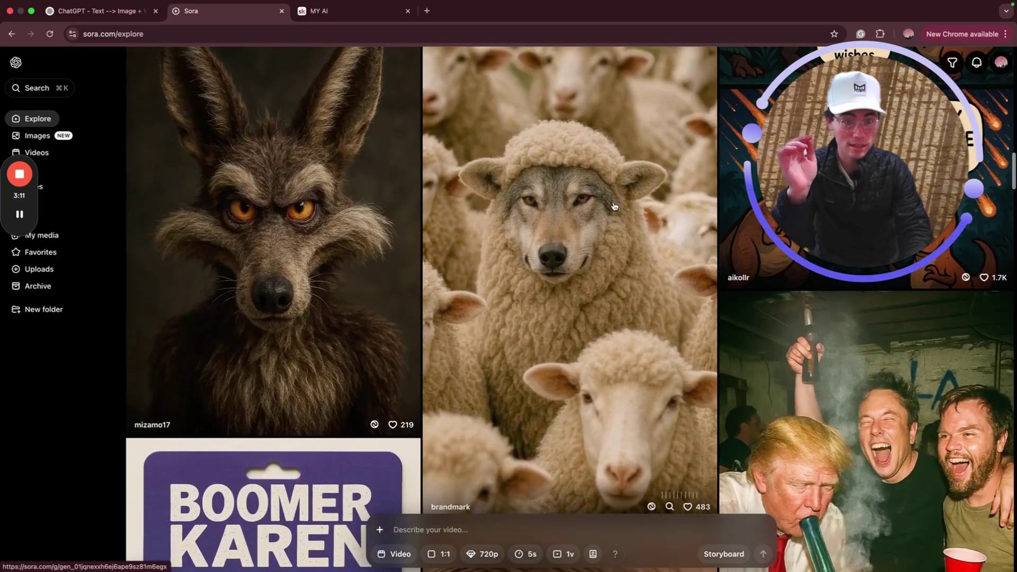
scroll(448, 295, "down", 9)
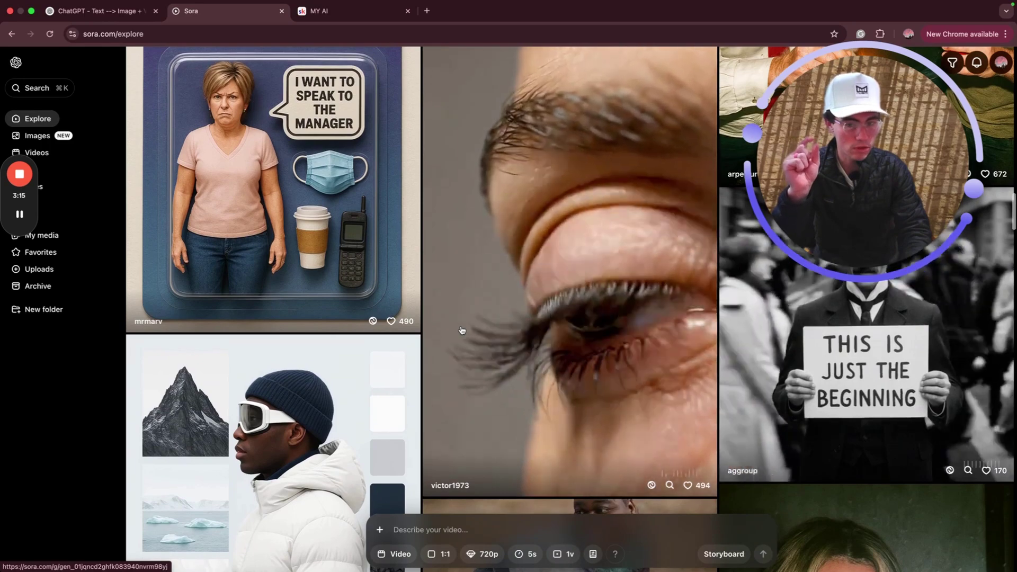
scroll(461, 331, "down", 15)
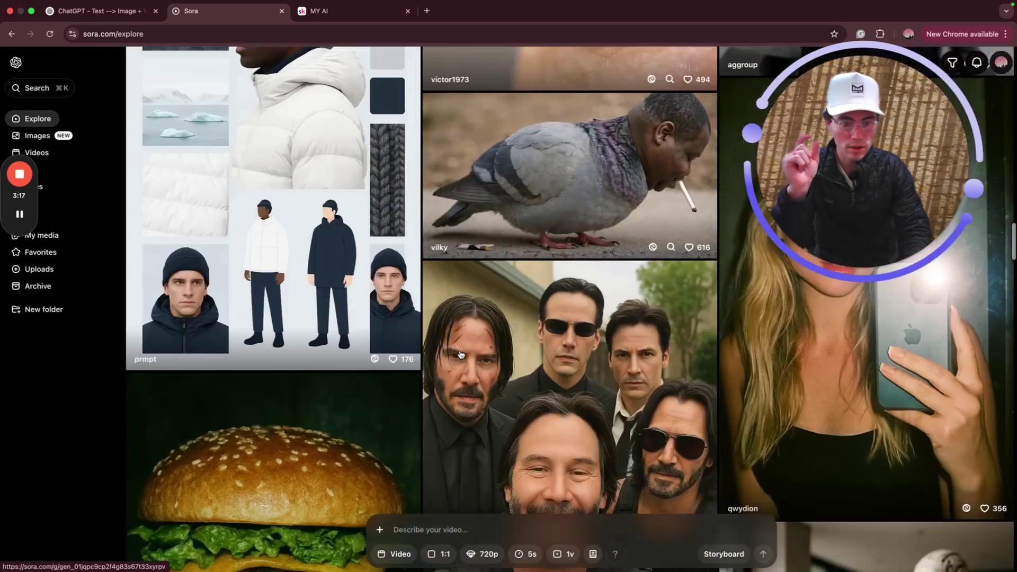
scroll(469, 362, "up", 2)
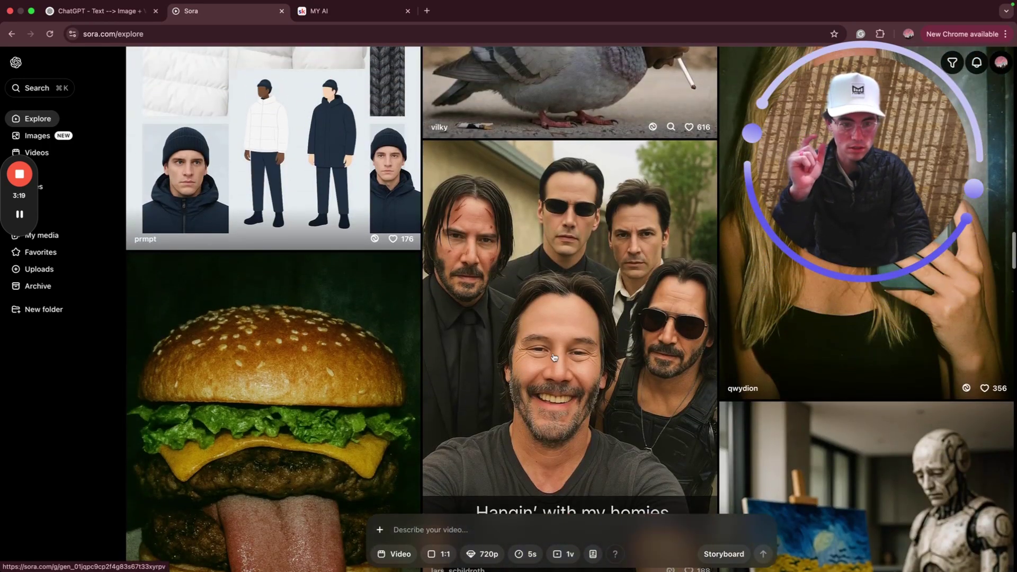
scroll(468, 181, "down", 2)
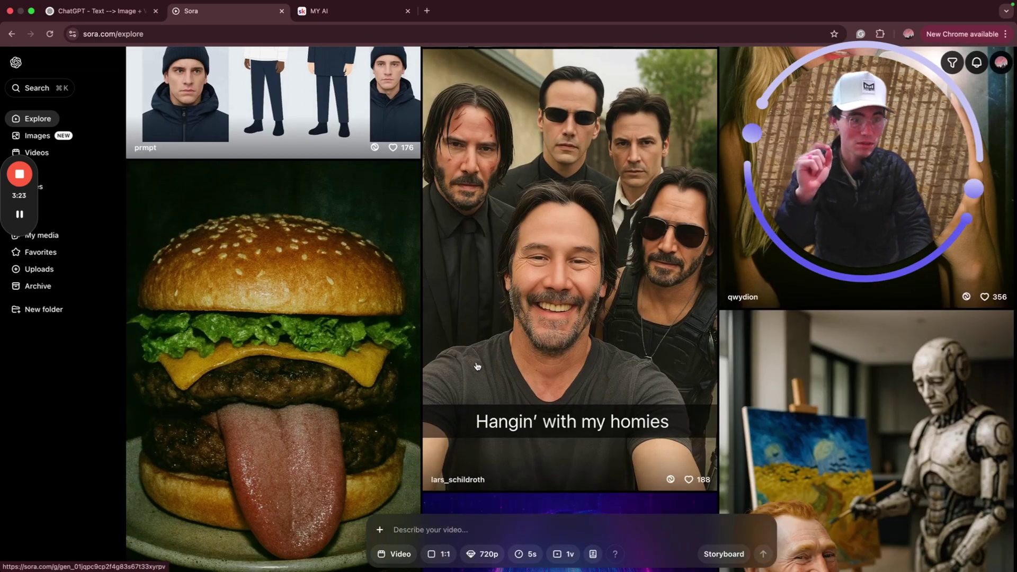
scroll(443, 384, "down", 10)
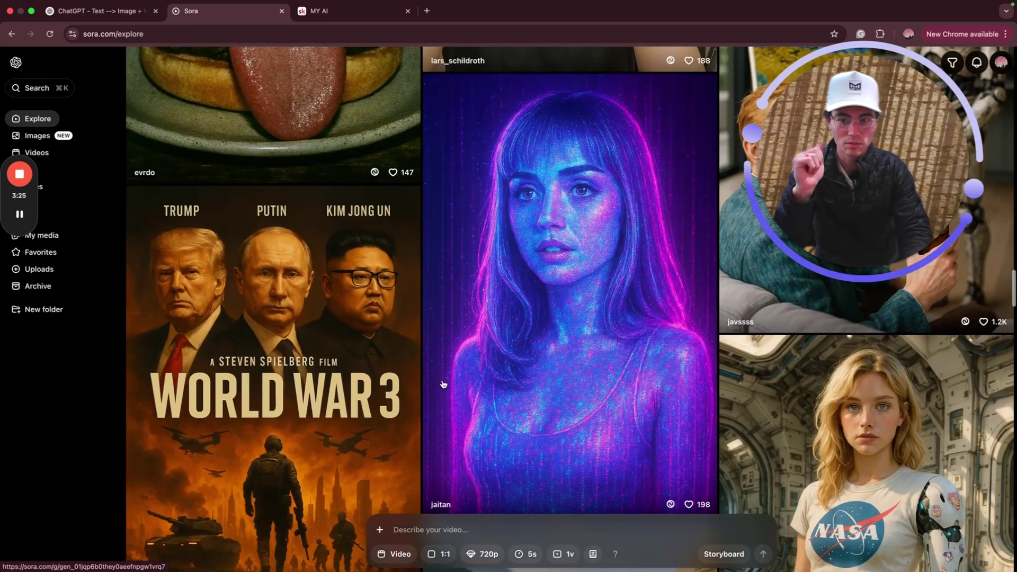
scroll(302, 228, "down", 2)
left_click(359, 211)
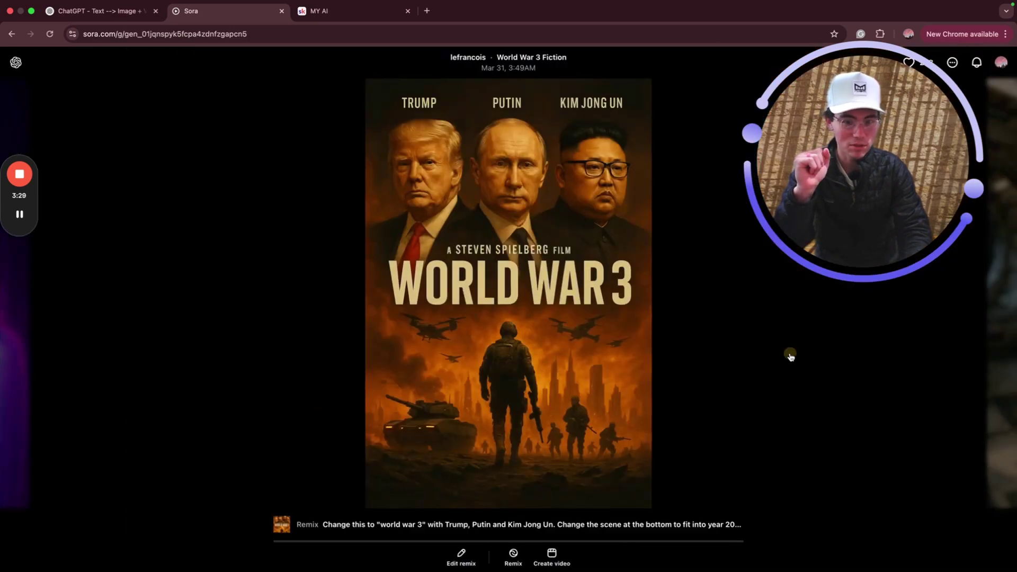
left_click(790, 356)
Step: Look at the Will Work For Food video from the feed
scroll(545, 380, "down", 3)
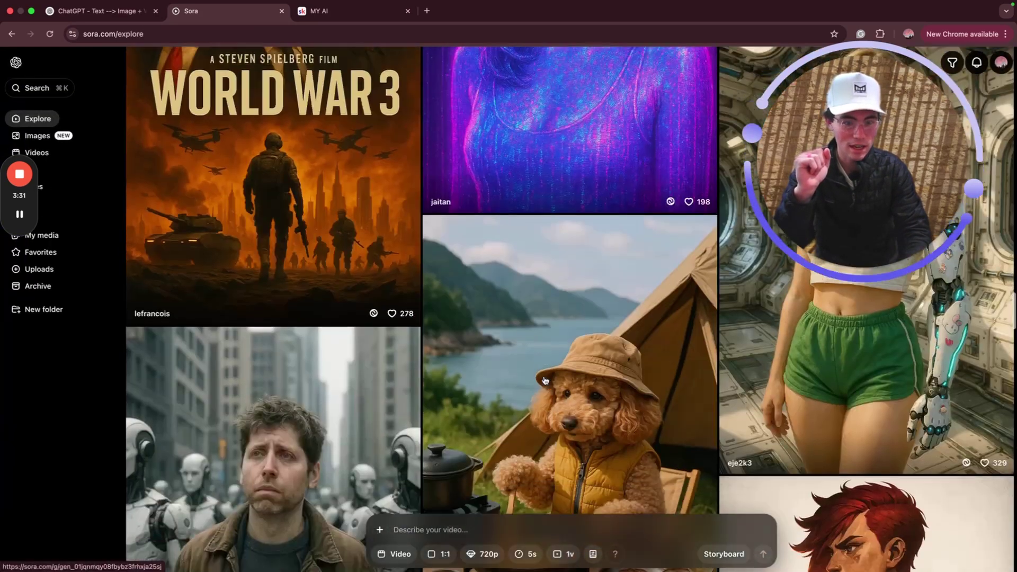
scroll(545, 379, "down", 4)
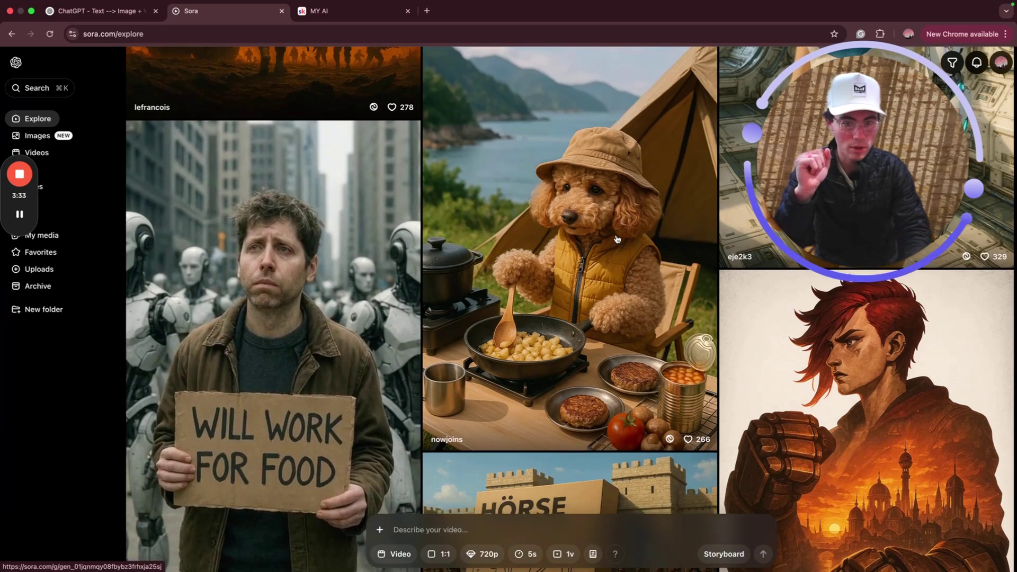
scroll(501, 355, "down", 3)
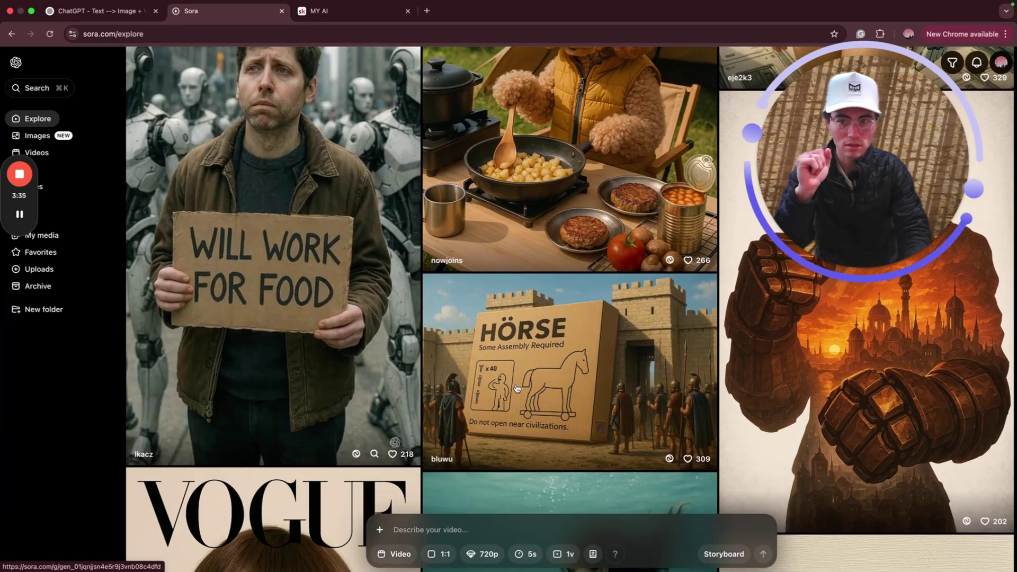
scroll(516, 389, "up", 4)
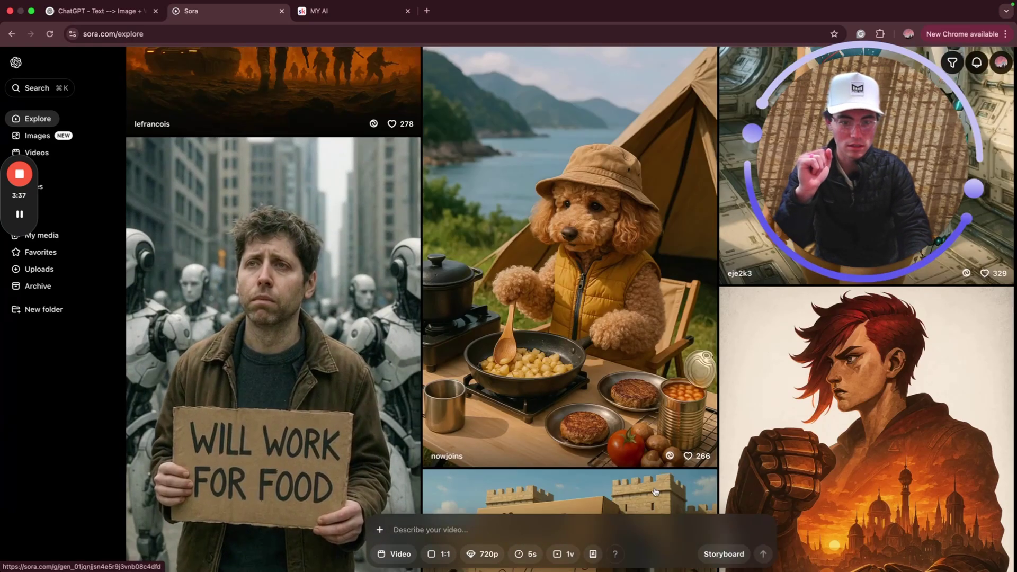
scroll(589, 457, "down", 3)
left_click(264, 329)
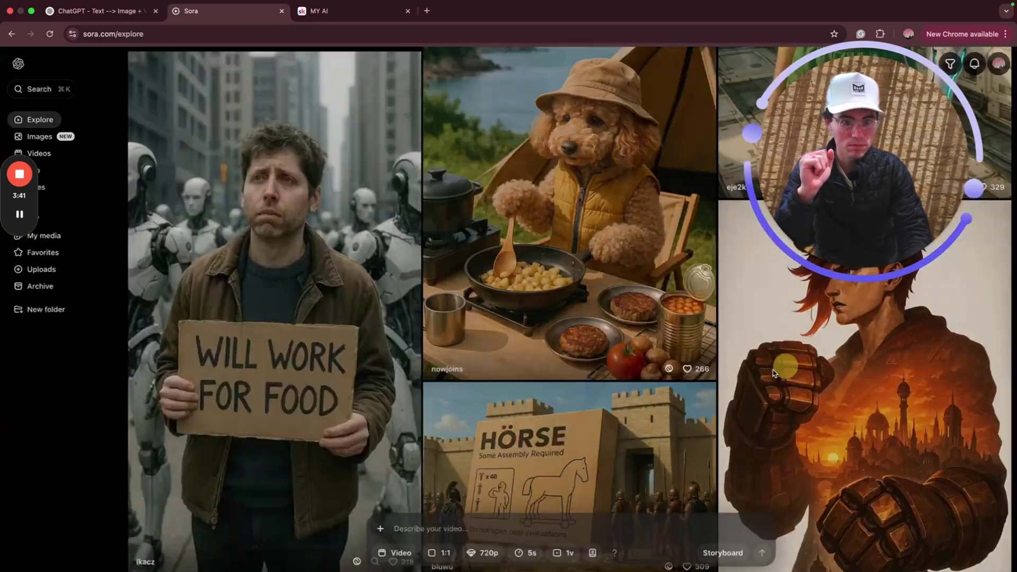
left_click(897, 336)
Step: View the Okinawa travel poster's details, then paste the cosmic video prompt into the prompt box
scroll(365, 380, "down", 15)
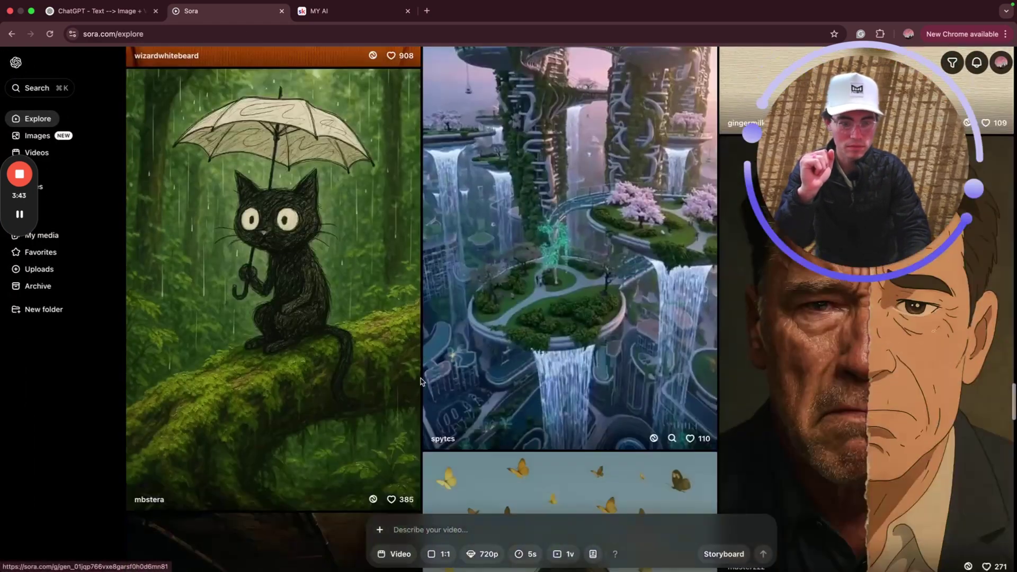
scroll(420, 380, "down", 12)
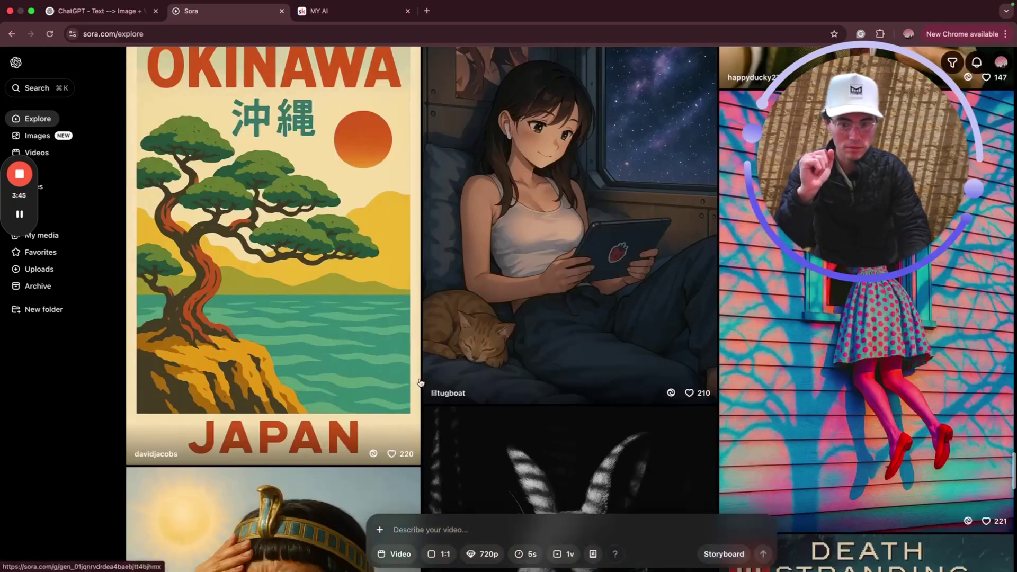
scroll(422, 382, "up", 6)
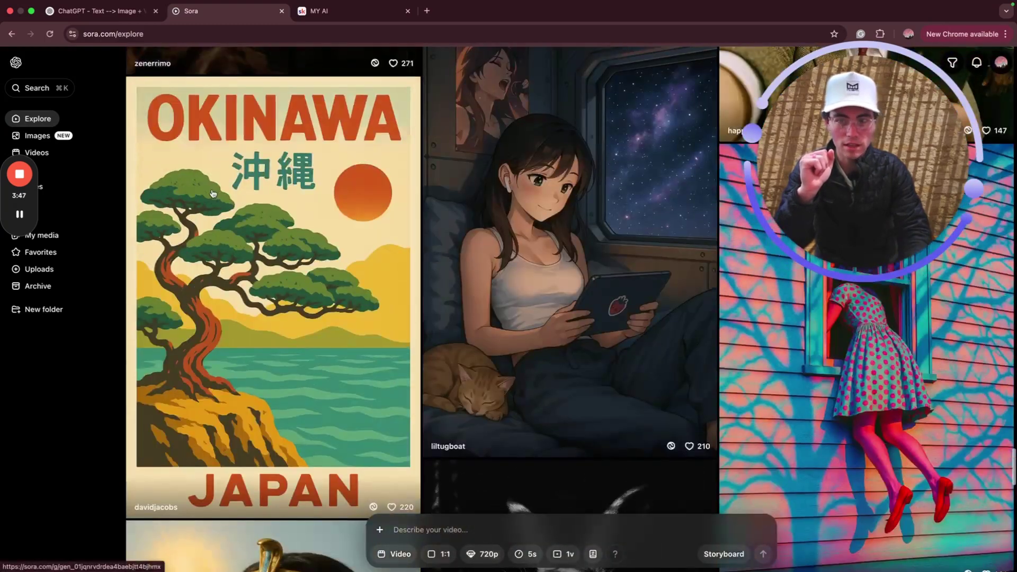
left_click(295, 329)
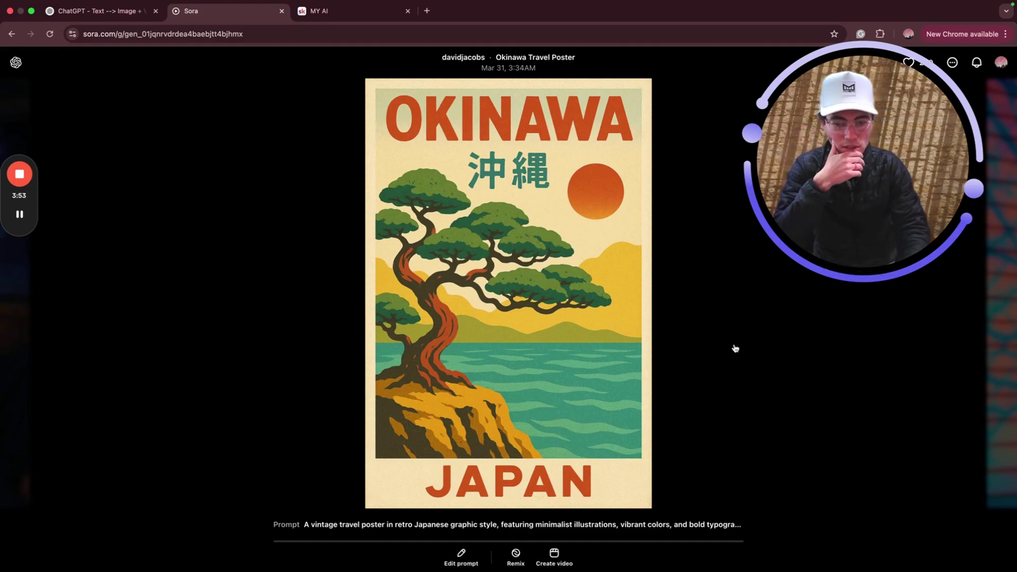
key("Escape")
scroll(530, 382, "down", 5)
scroll(483, 380, "up", 15)
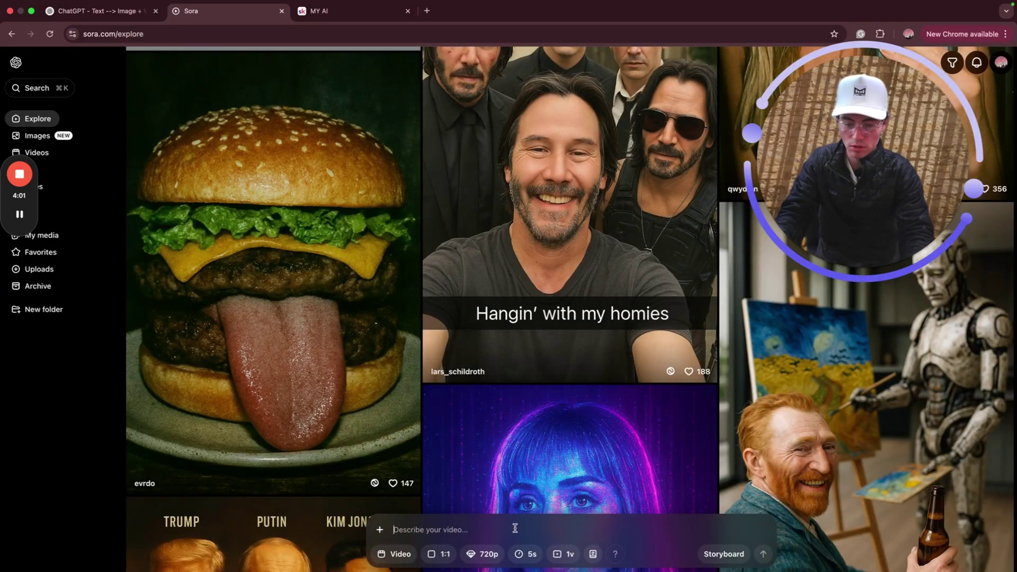
type("Celestial epic, a sweeping orbital shot, highly detailed cosmic genesis scene featuring the swirling formation of galaxies, stars igniting, and planetary systems emerging from nebulae, set in the vastness of space during the primordial dawn of the universe. The atmosphere is awe-inspiring and divine, with radiant starlight and cosmic dust illuminated by ethereal glows enhancing the scene. The creation unfolds as waves of energy ripple through the void, triggering explosive bursts of light and matter, with stellar nurseries, spiraling galaxies, and glowing gas clouds adding depth. The composition follows a cinematic cosmic ballet, using ultra-wide lens and smooth transitions for visual impact. Realistic nebula textures, a celestial color palette of deep blues, purples, and brilliant golds, and a gradual depth of field ensure a lifelike, immersive experience. The final result should feel transcendent and majestic, drawing inspiration from NASA visualizations, Terrence Malick’s \"The Tree of Life,\" and Hubble telescope imagery.")
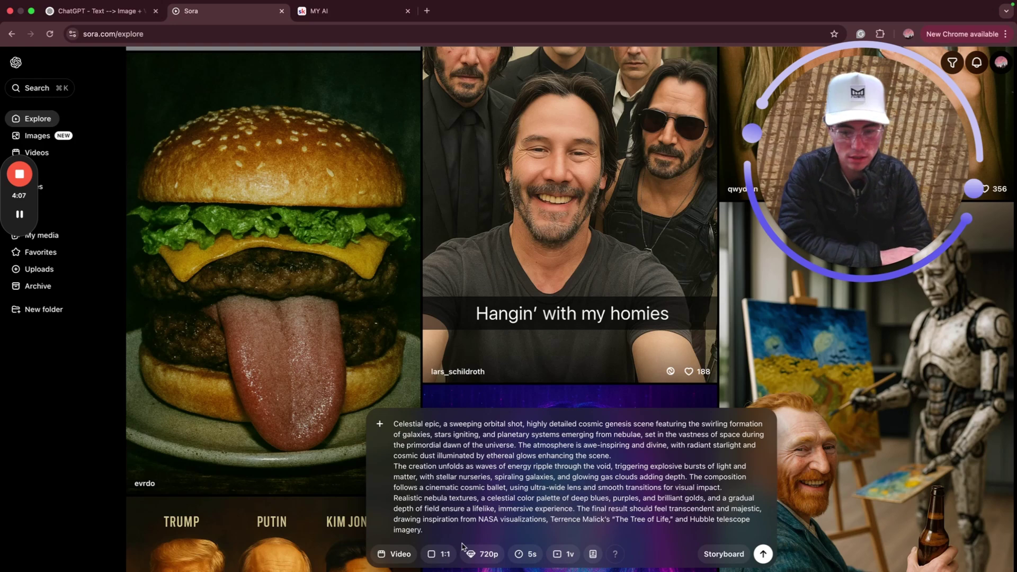
Step: Review the type, aspect ratio and resolution options, keeping Video
left_click(397, 553)
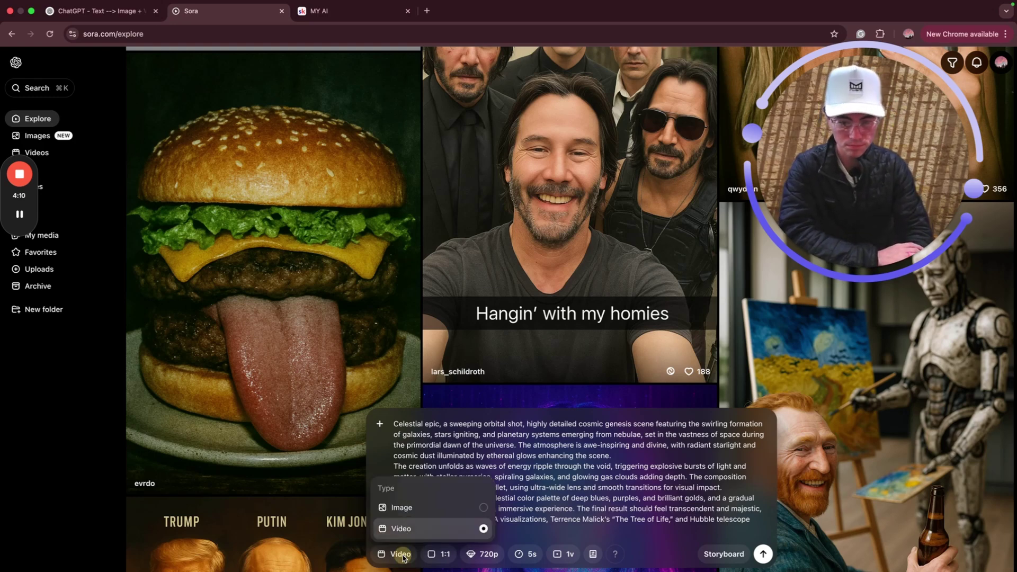
left_click(433, 554)
left_click(439, 553)
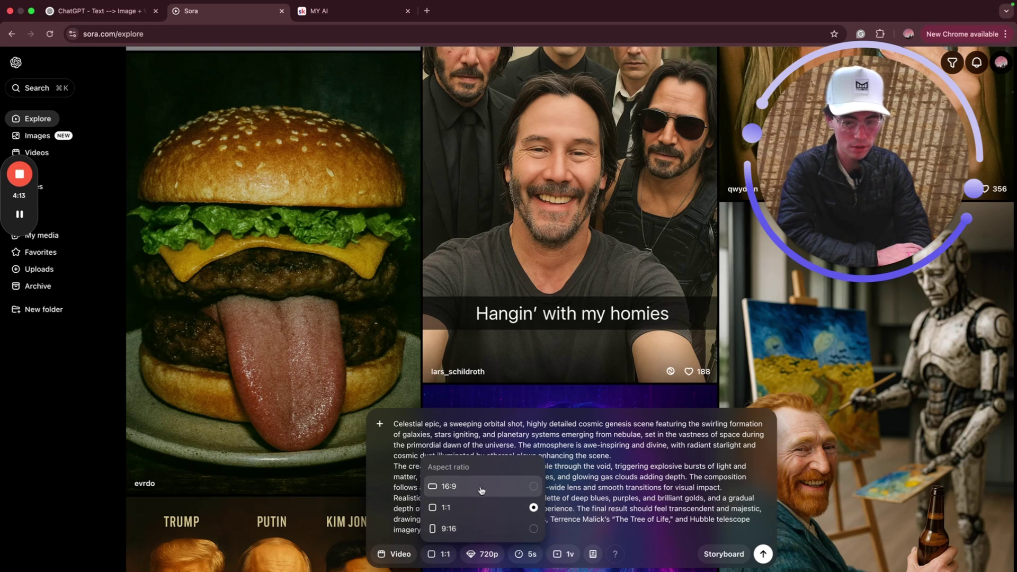
left_click(469, 554)
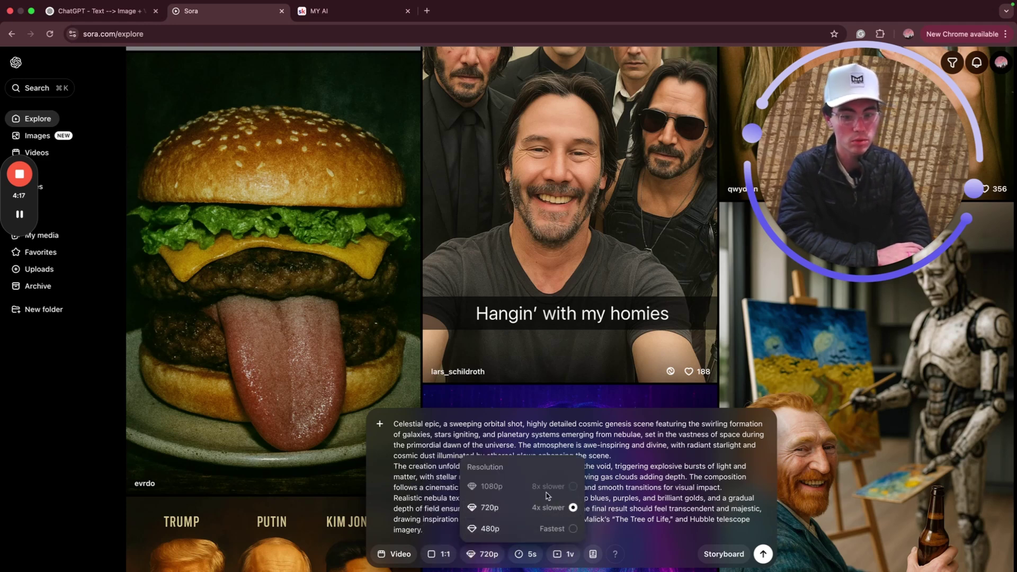
left_click(678, 554)
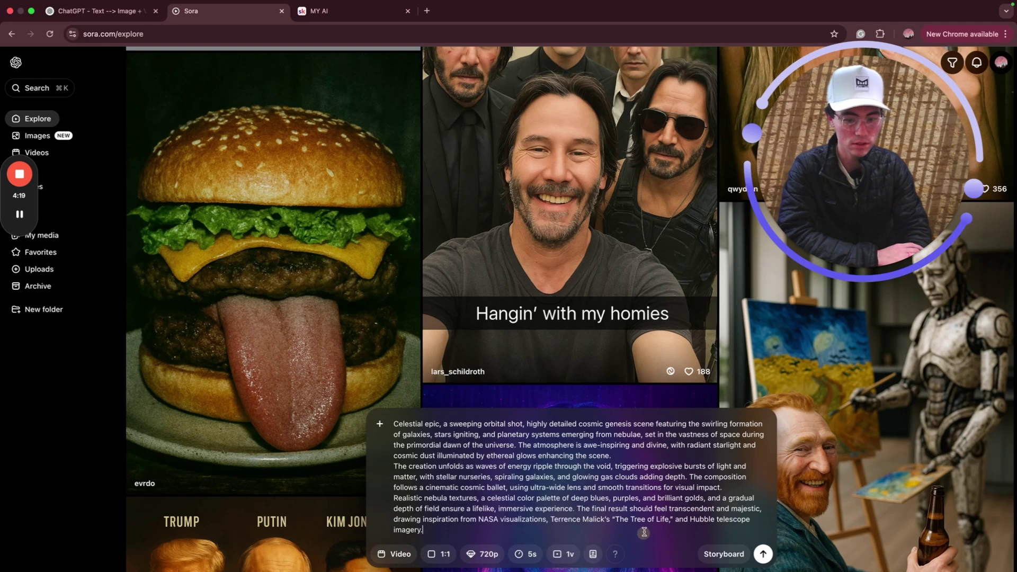
Step: Keep the duration at 5 seconds, 1 variation, and no style preset
left_click(523, 552)
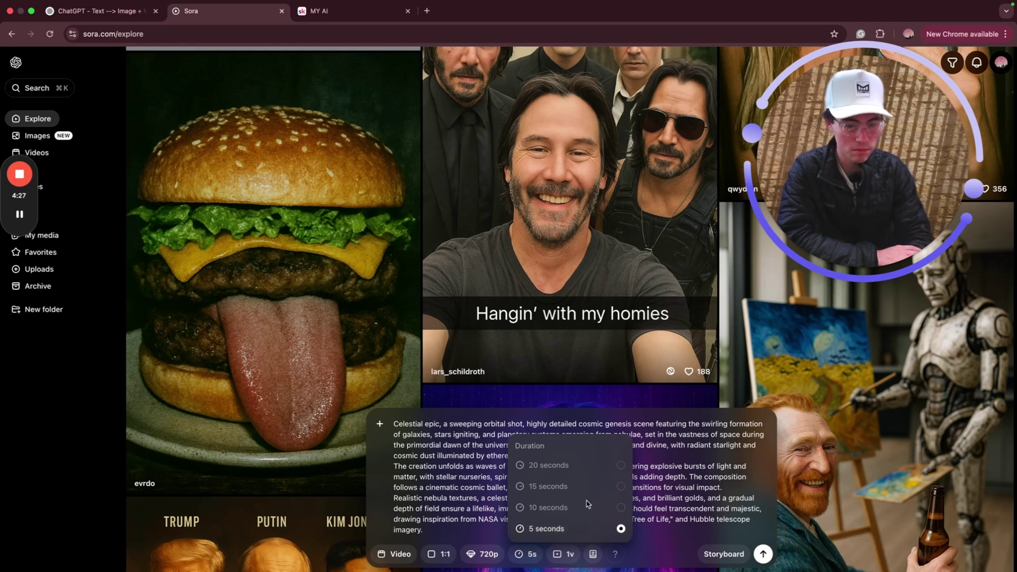
left_click(644, 549)
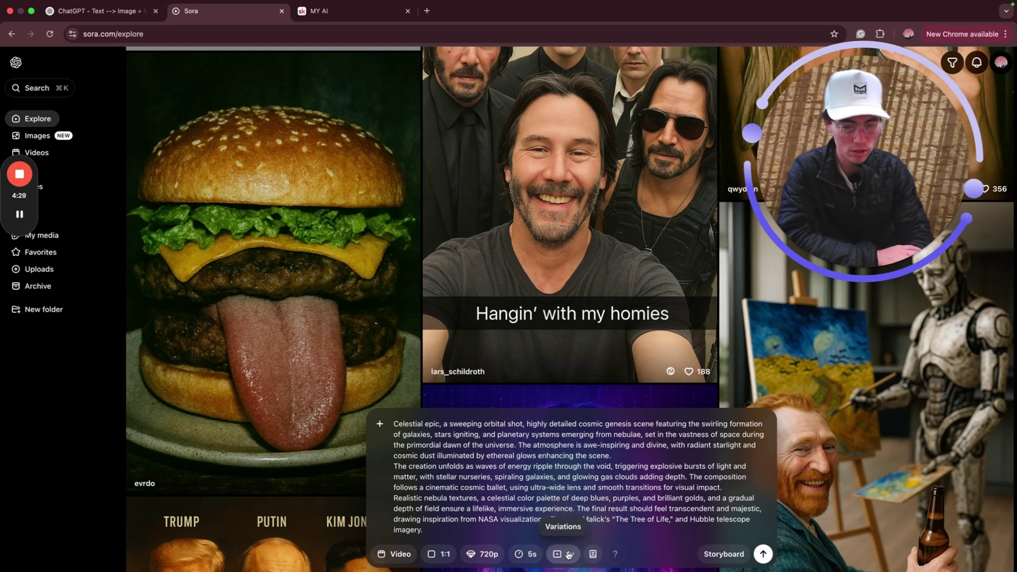
left_click(568, 554)
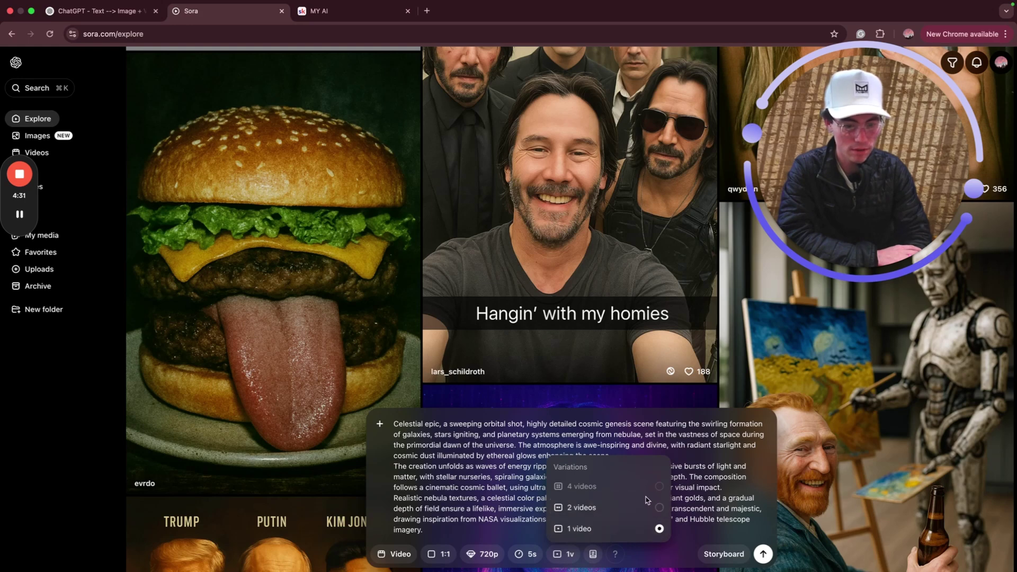
left_click(659, 553)
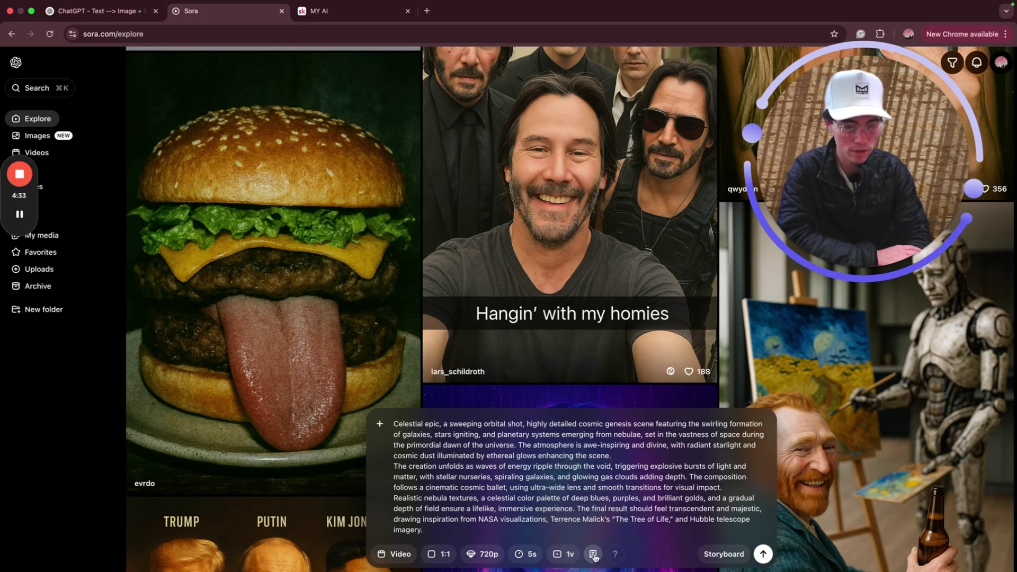
left_click(593, 554)
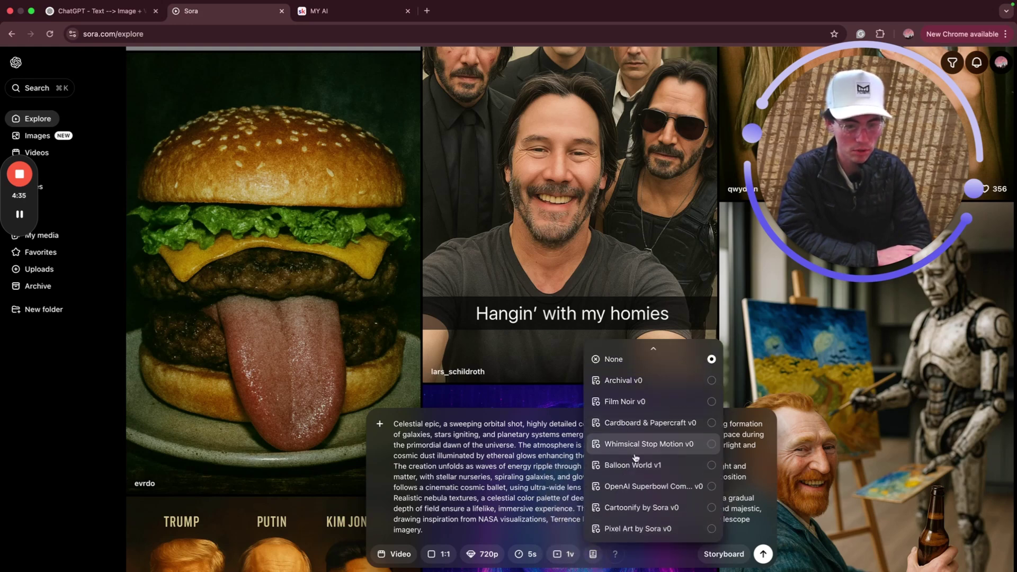
left_click(652, 555)
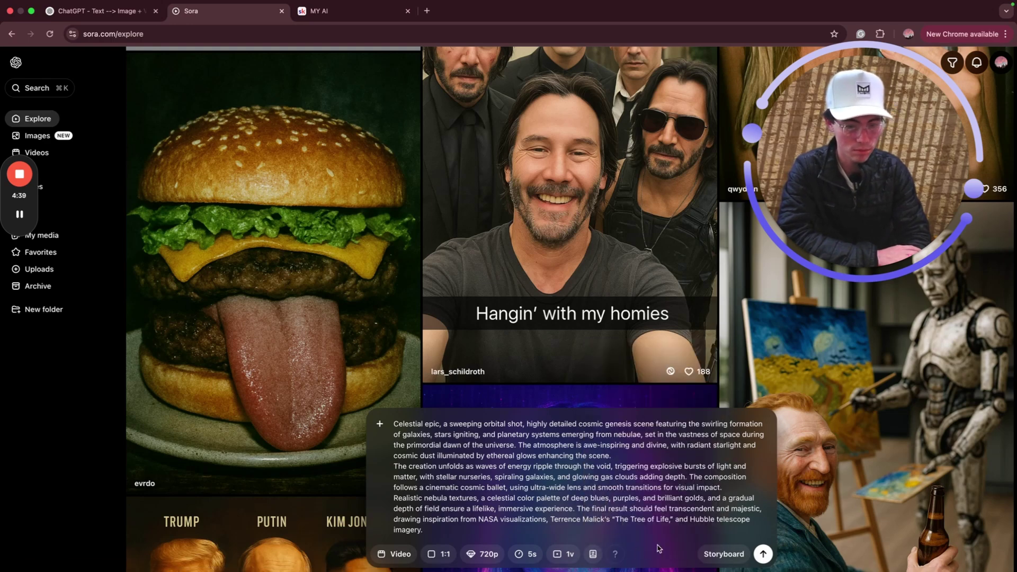
Step: Submit the cosmic genesis prompt to generate the video
scroll(562, 239, "up", 10)
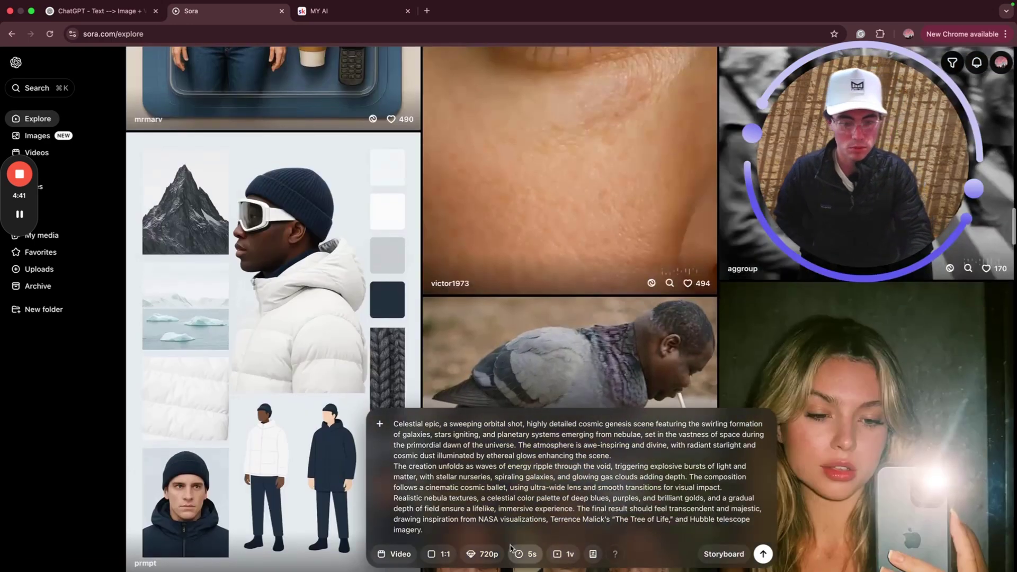
scroll(557, 227, "down", 5)
scroll(557, 227, "down", 2)
key("Return")
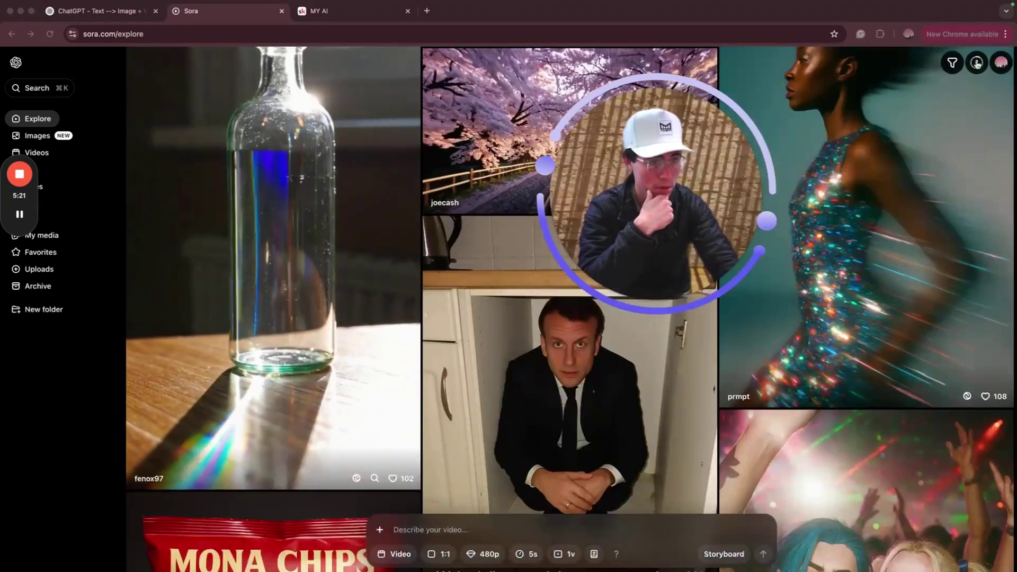
Step: Play the finished Galactic Birth Symphony video from the task list, then return to ChatGPT
left_click(976, 63)
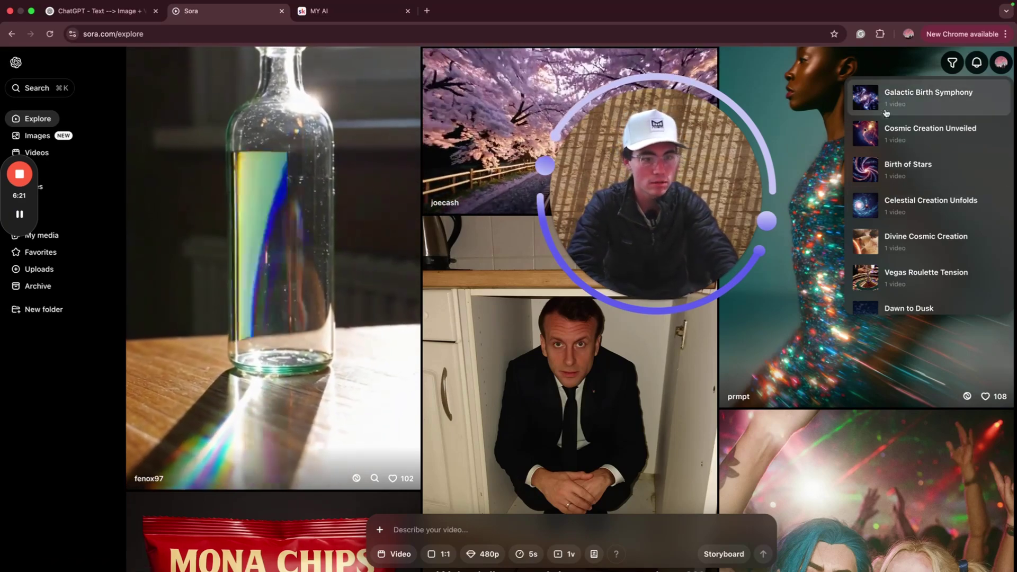
left_click(937, 104)
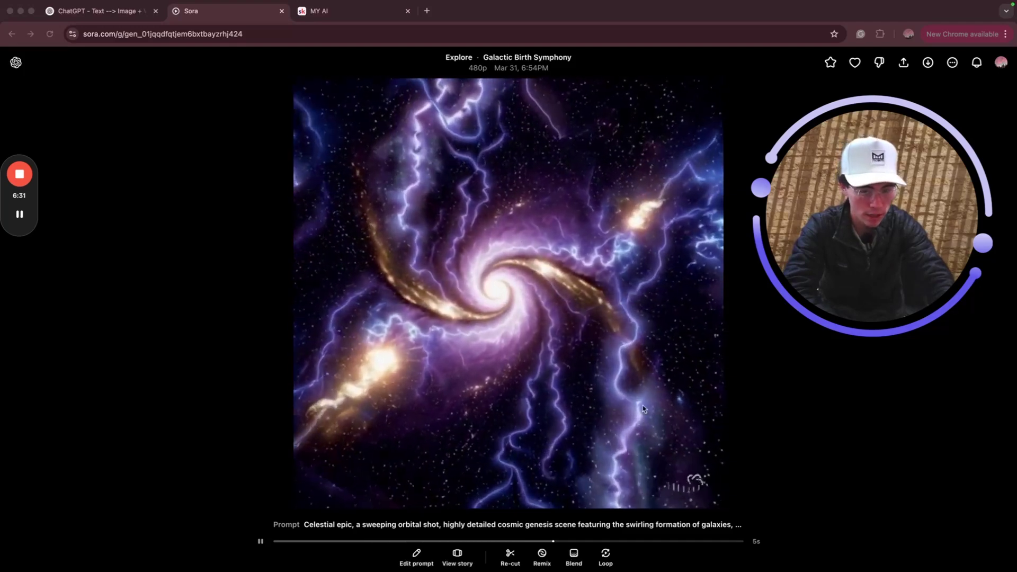
left_click(106, 16)
Step: Ask ChatGPT to refine the prompt with a warmer tone and slower pacing
left_click(514, 524)
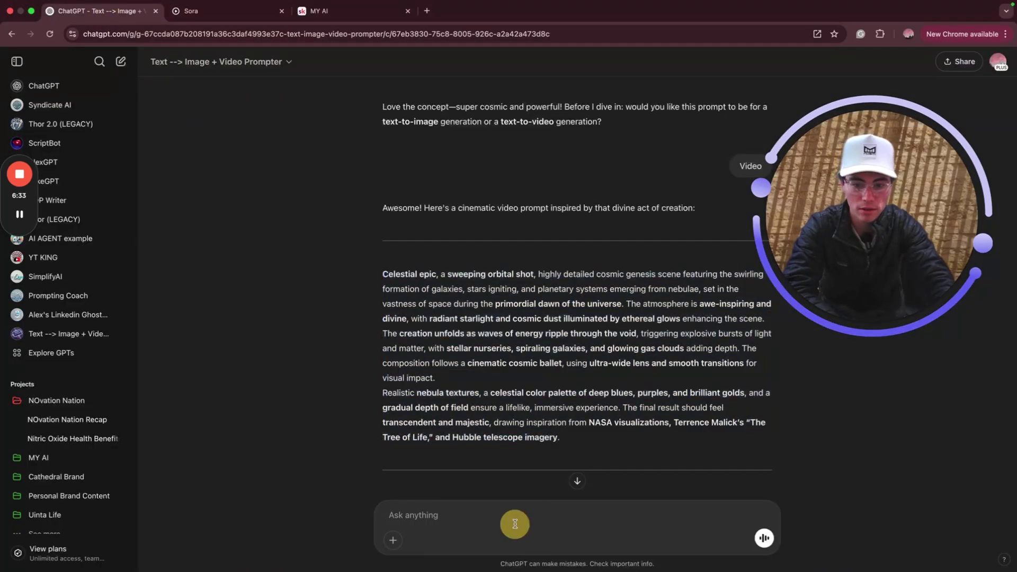
scroll(477, 522, "down", 3)
type("The prompt was")
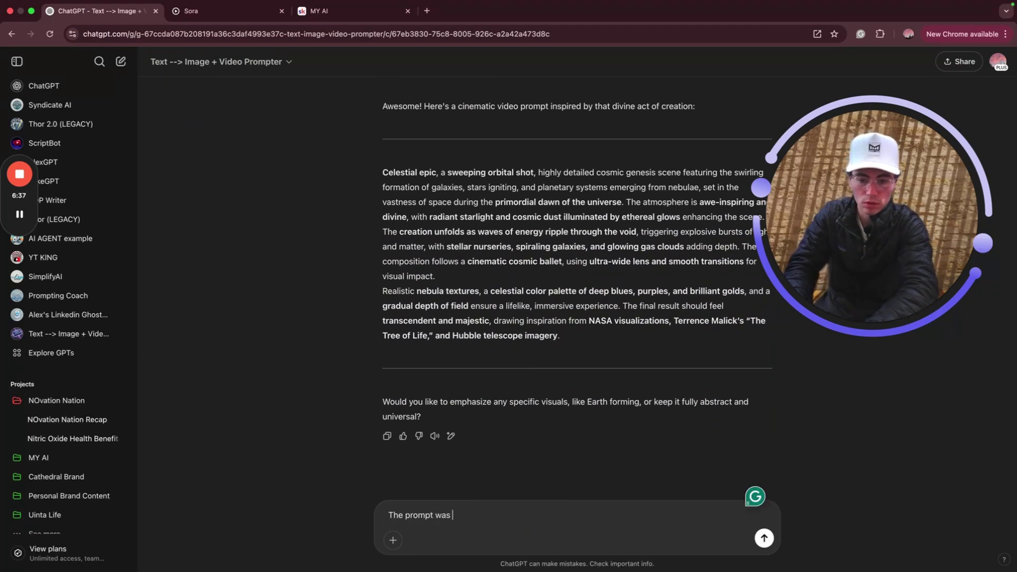
type(" good - let's do warmer tones, and a slower pan so that it's peaceful. I a")
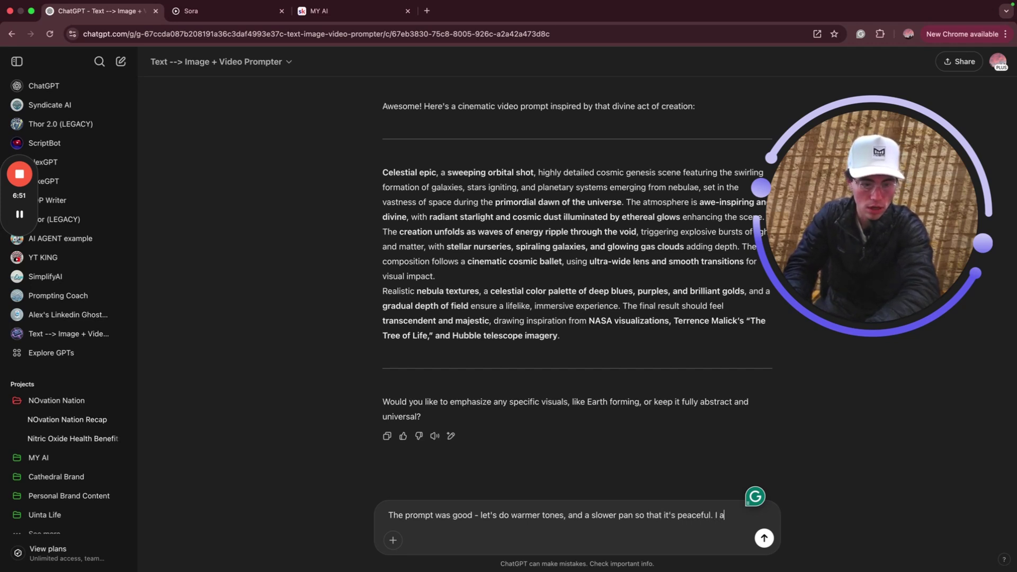
type("little bit of contrast with darker")
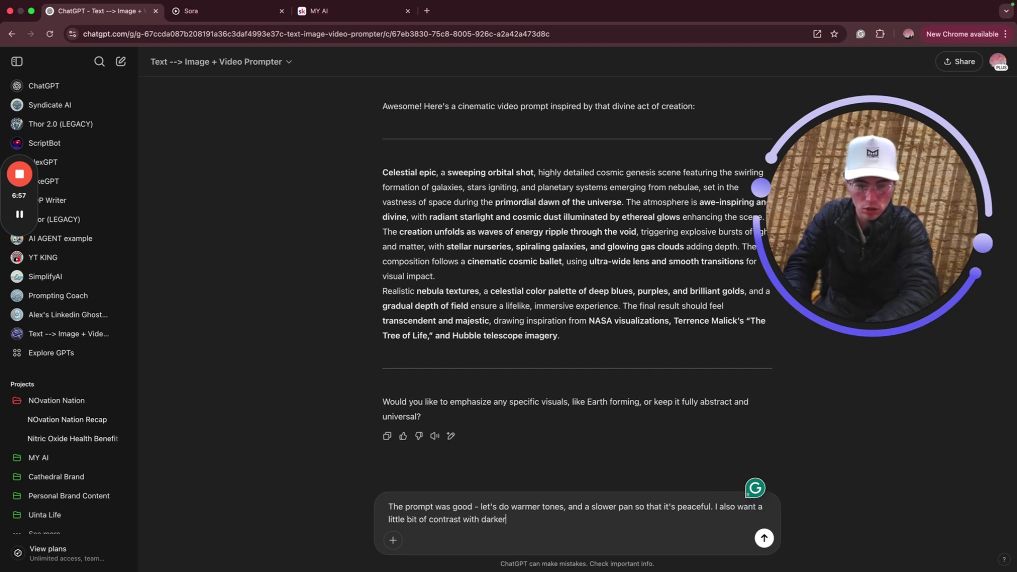
type(" spots on the shot s")
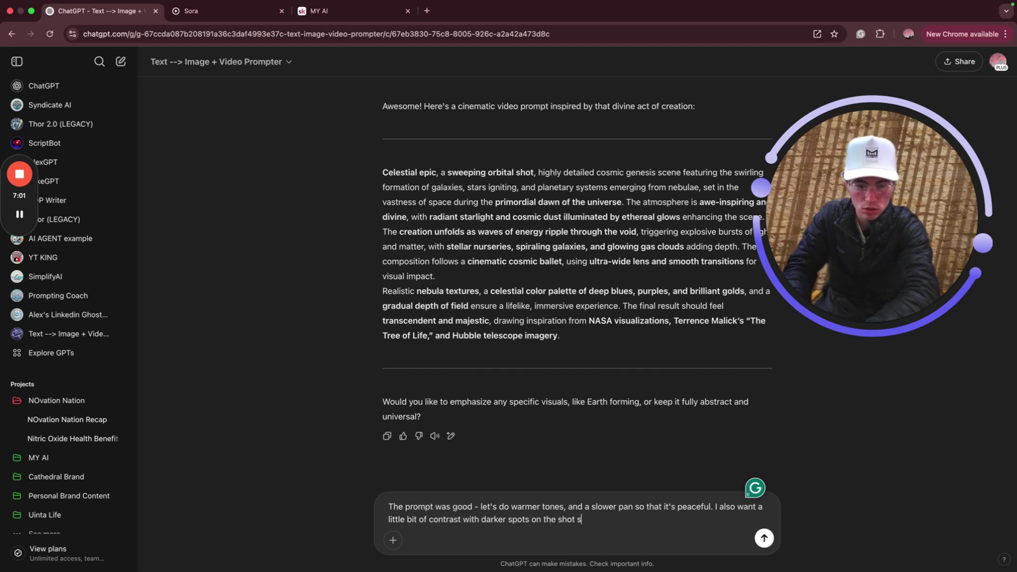
type("lay text on it")
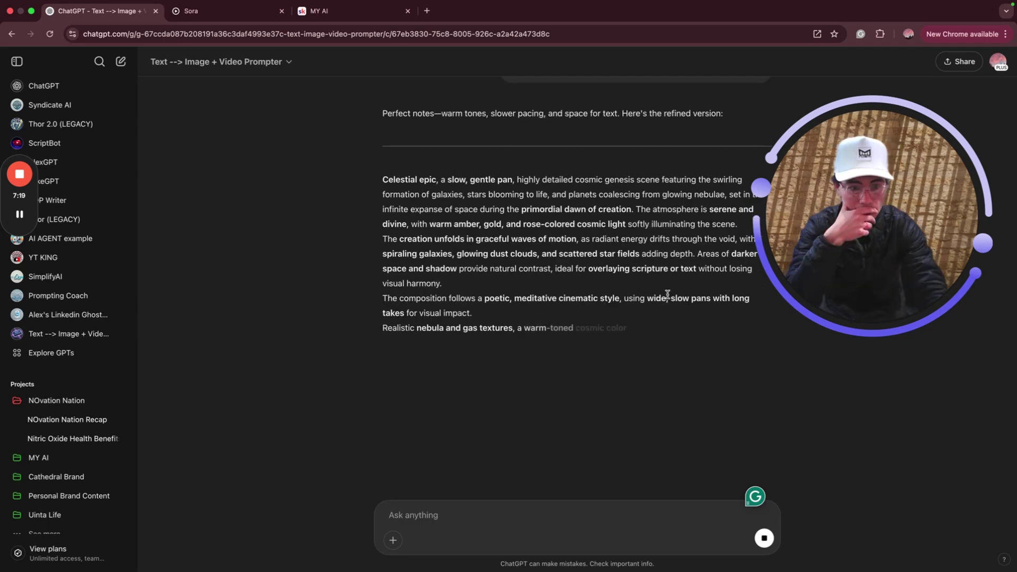
Step: Highlight the refined warm-toned prompt text and return to Sora
left_click_drag(665, 299, 529, 309)
left_click(574, 320)
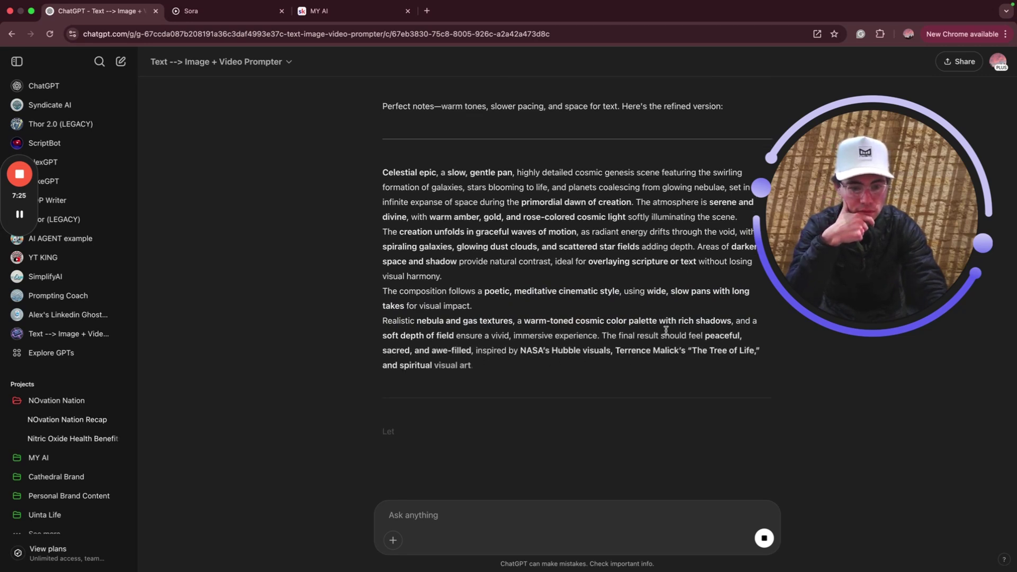
left_click_drag(603, 336, 371, 186)
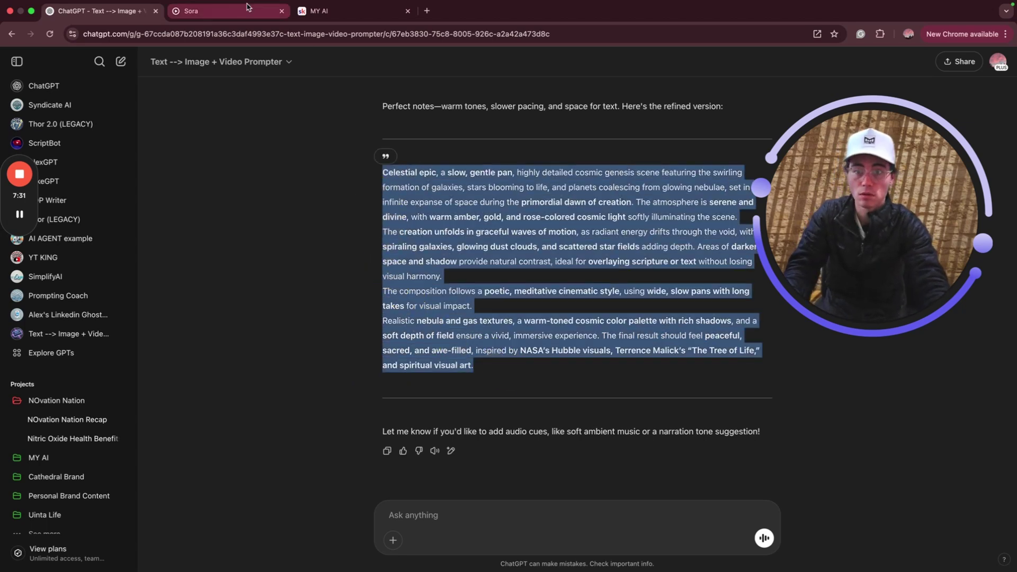
left_click(223, 11)
Step: Swap the galaxy video's old prompt for the refined warm-toned version and regenerate
left_click(669, 530)
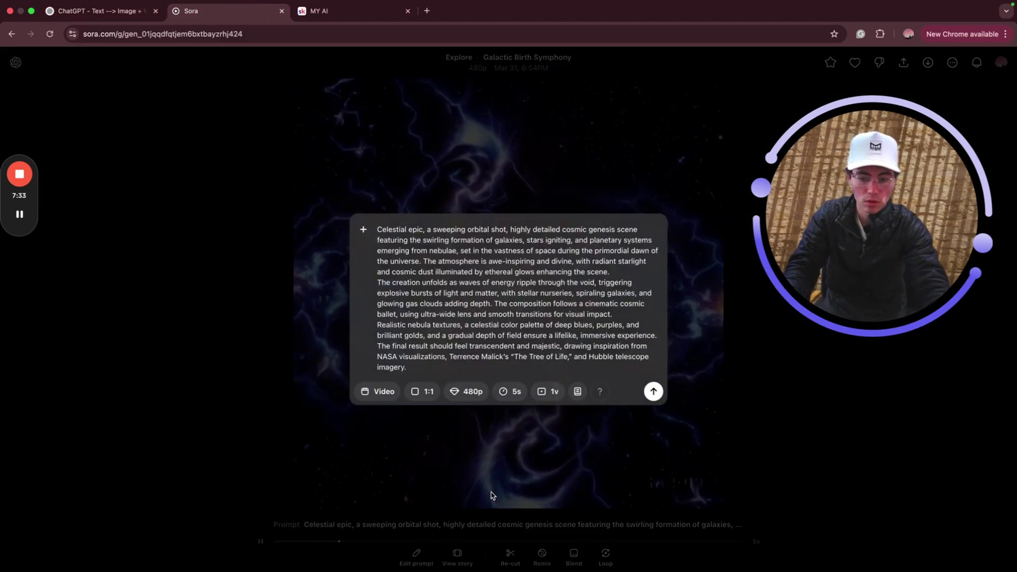
left_click_drag(493, 368, 376, 228)
type("Celestial epic, a slow, gentle pan, highly detailed cosmic genesis scene featuring the swirling formation of galaxies, stars blooming to life, and planets coalescing from glowing nebulae, set in the infinite expanse of space during the primordial dawn of creation. The atmosphere is serene and divine, with warm amber, gold, and rose-colored cosmic light softly illuminating the scene. The creation unfolds in graceful waves of motion, as radiant energy drifts through the void, with spiraling galaxies, glowing dust clouds, and scattered star fields adding depth. Areas of darker space and shadow provide natural contrast, ideal for overlaying scripture or text without losing visual harmony. The composition follows a poetic, meditative cinematic style, using wide, slow pans with long takes for visual impact. Realistic nebula and gas textures, a warm-toned cosmic color palette with rich shadows, and a soft depth of field ensure a vivid, immersive experience. The final result should feel peaceful, sacred, and awe-filled, inspired by NASA’s Hubble visuals, Terrence Malick’s \"The Tree of Life,\" and spiritual visual art.")
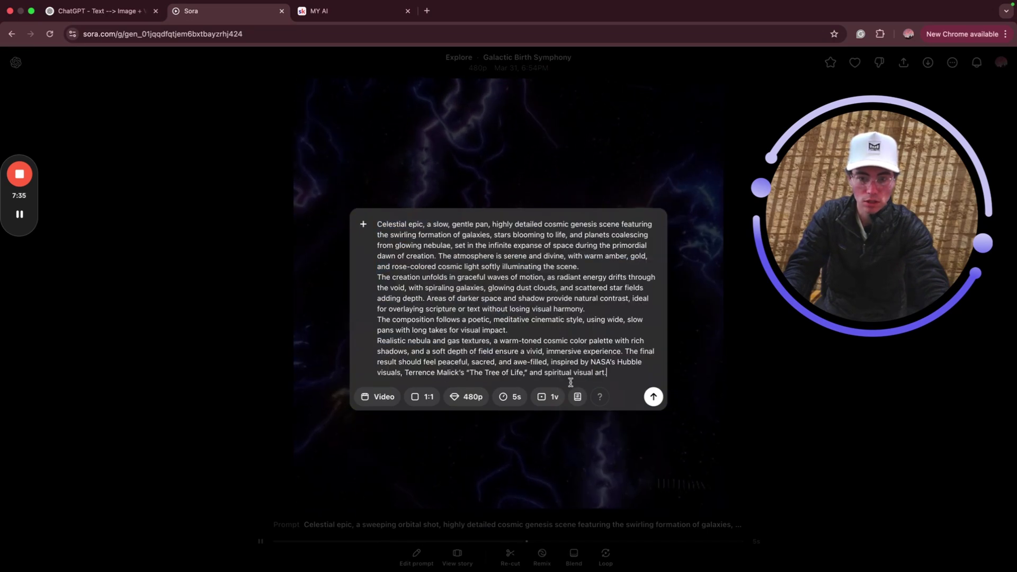
key("Return")
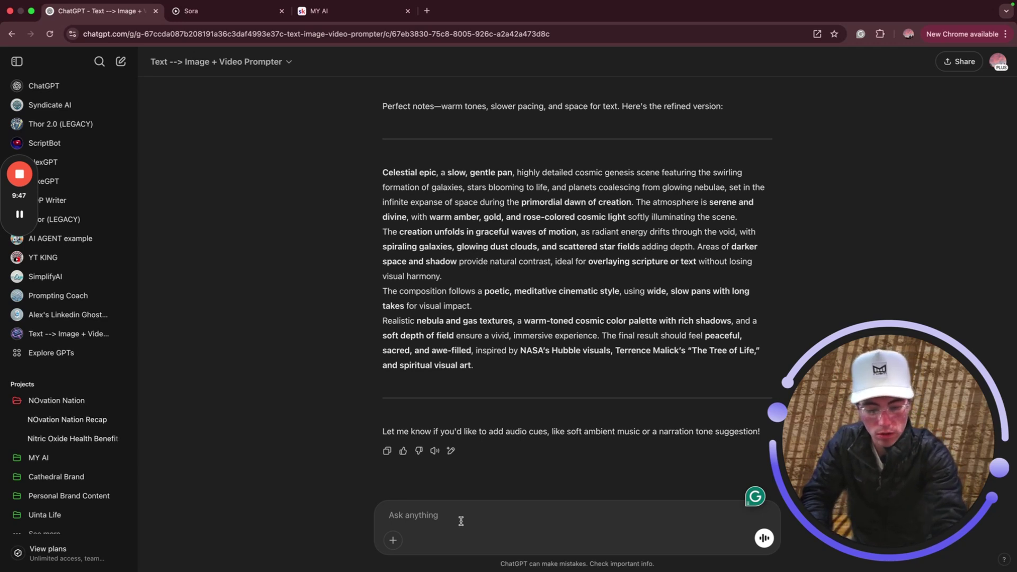
Step: Request a close-up eyeball video prompt reflecting rapid Instagram feed scrolling
type("I want a shot (video) of a close up")
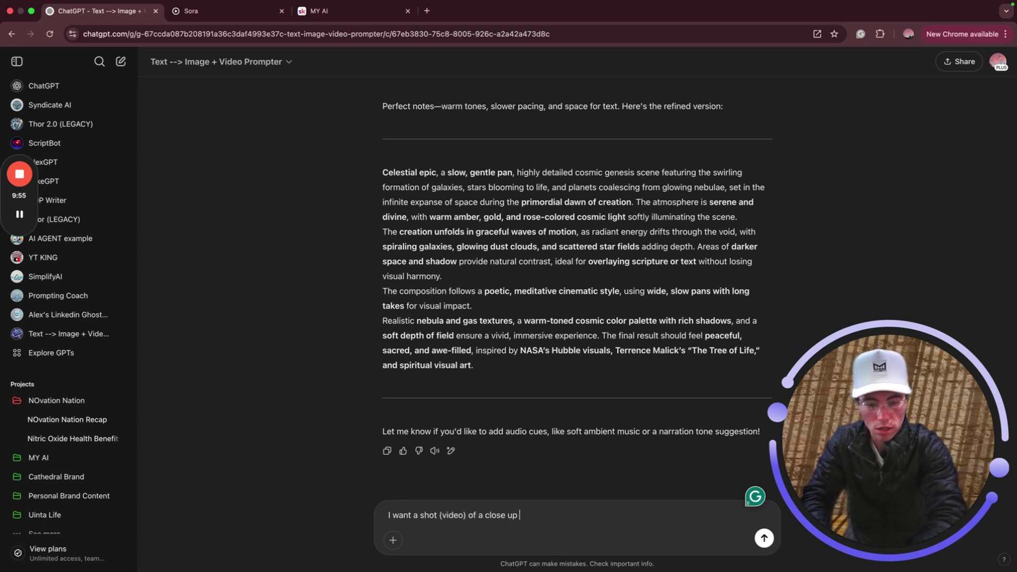
type("eyeba")
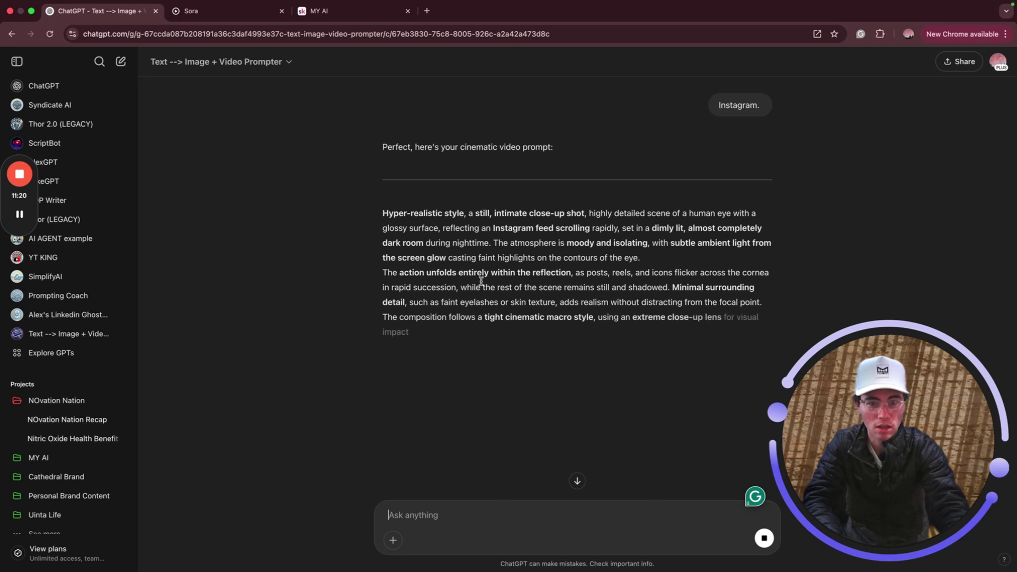
left_click_drag(494, 228, 681, 226)
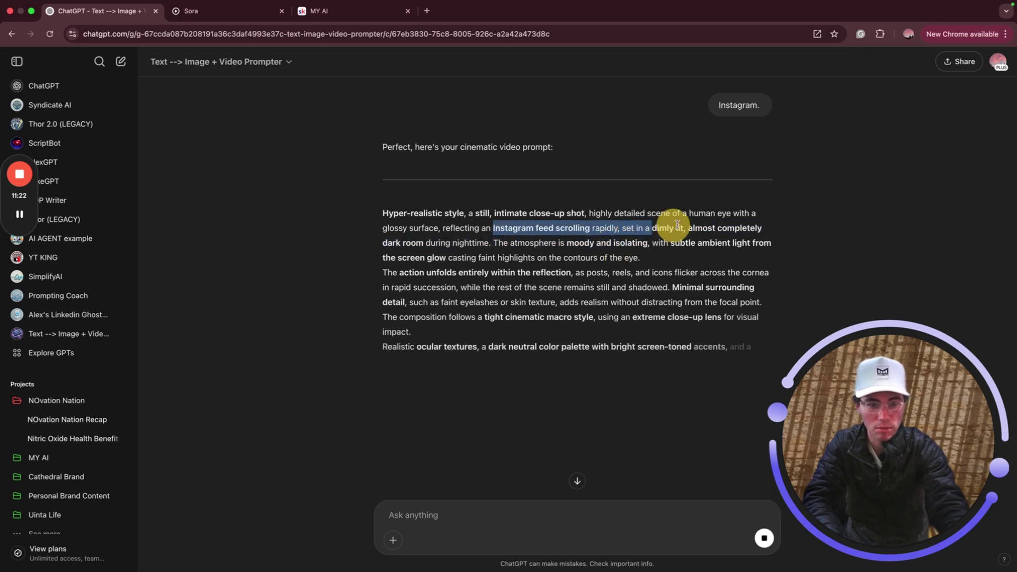
left_click(686, 226)
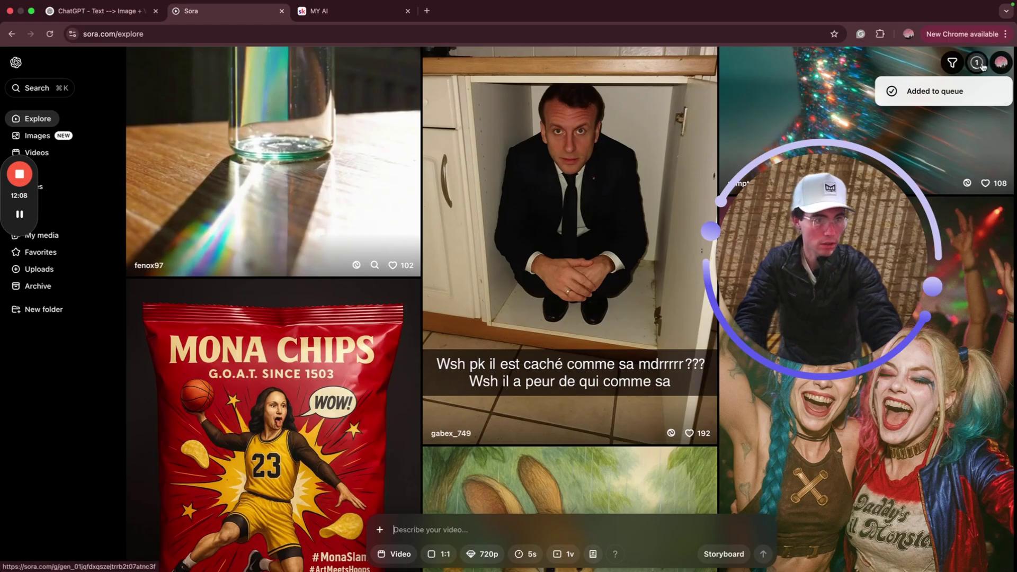
Step: Check Sora's generation queue for the finished Digital Reflections eye video
left_click(977, 63)
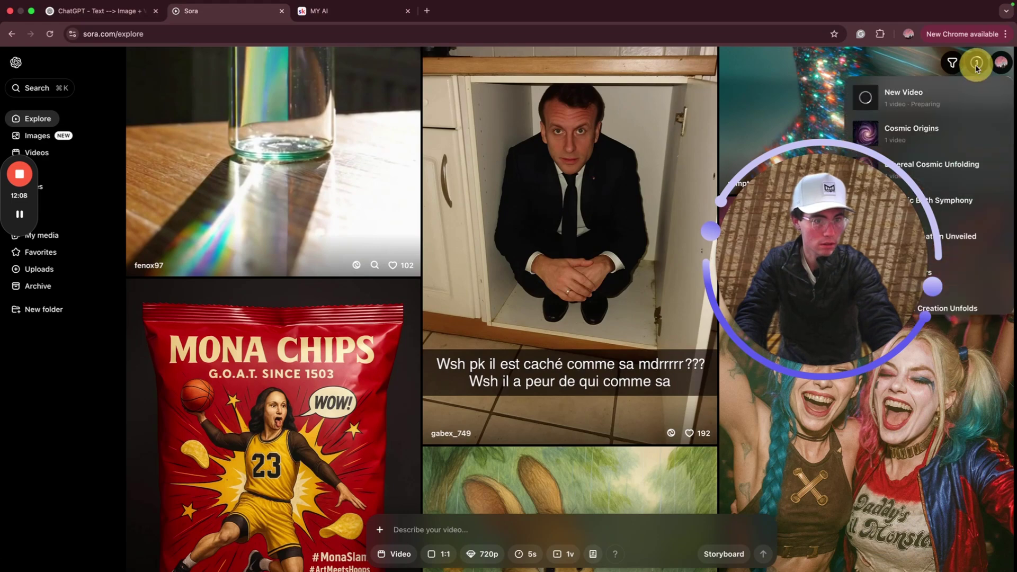
left_click_drag(804, 265, 283, 227)
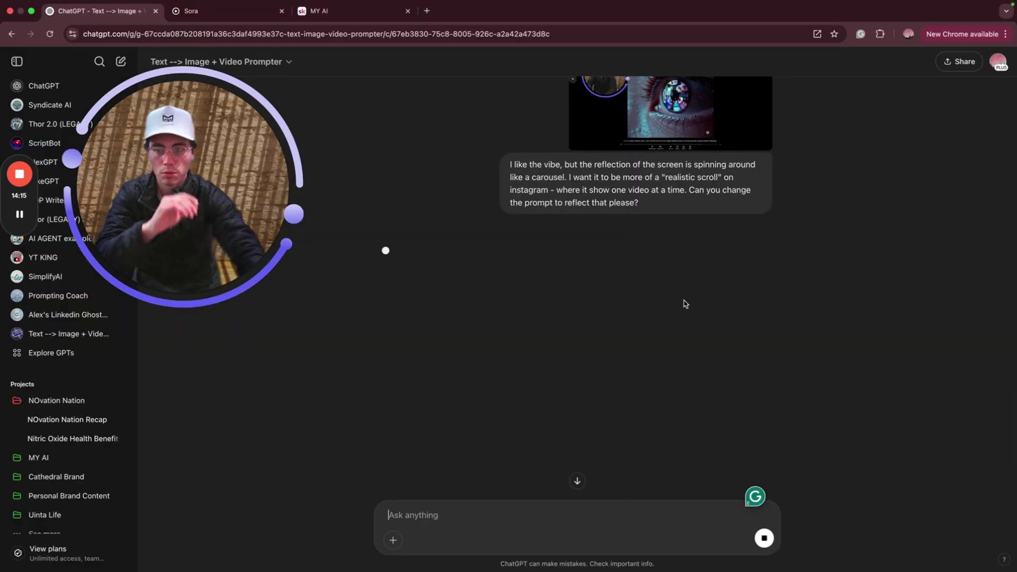
scroll(676, 299, "up", 5)
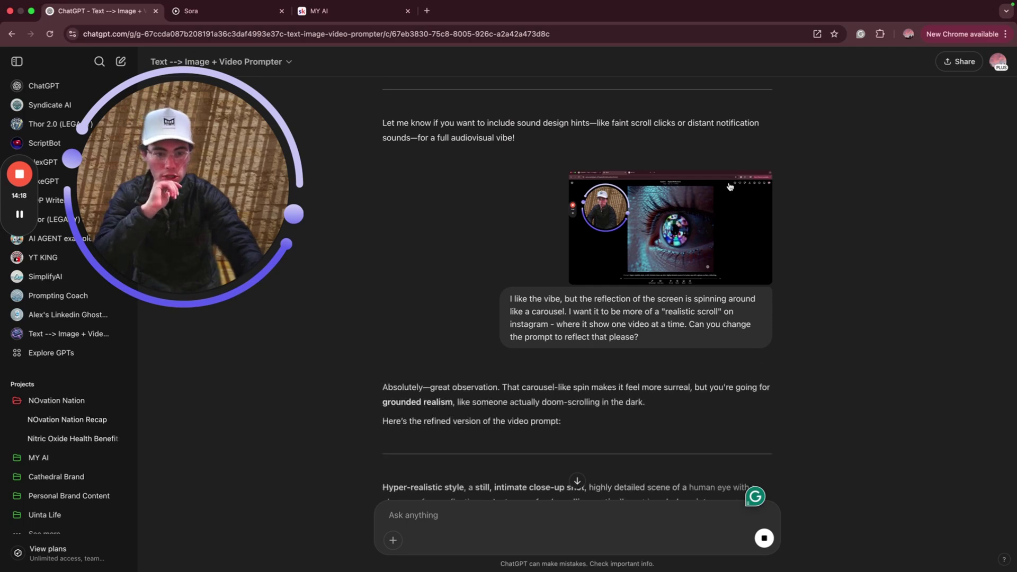
Step: Select and copy ChatGPT's refined eye prompt showing one Instagram post at a time, scrolling vertically
left_click_drag(653, 341, 501, 298)
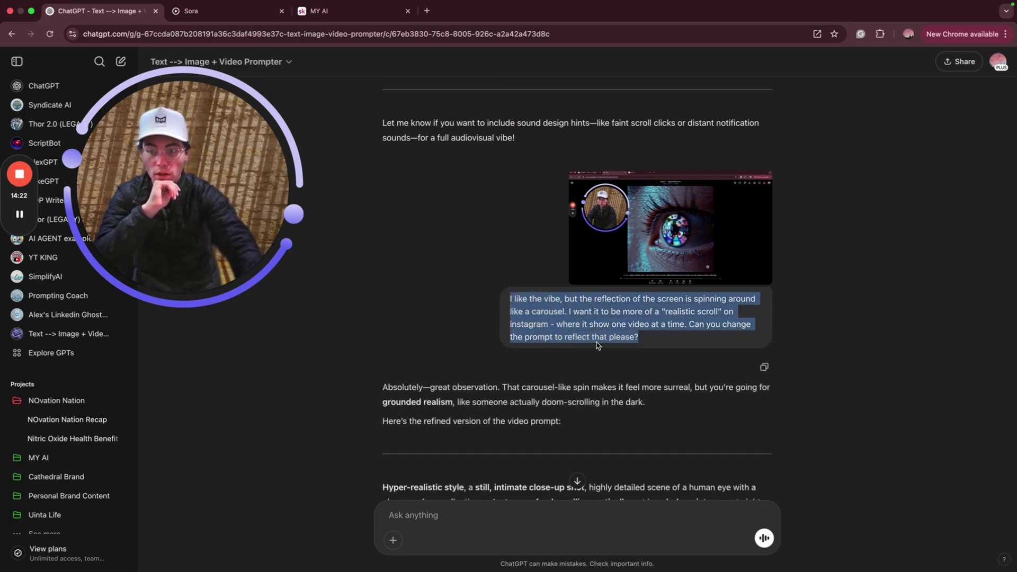
scroll(597, 345, "down", 6)
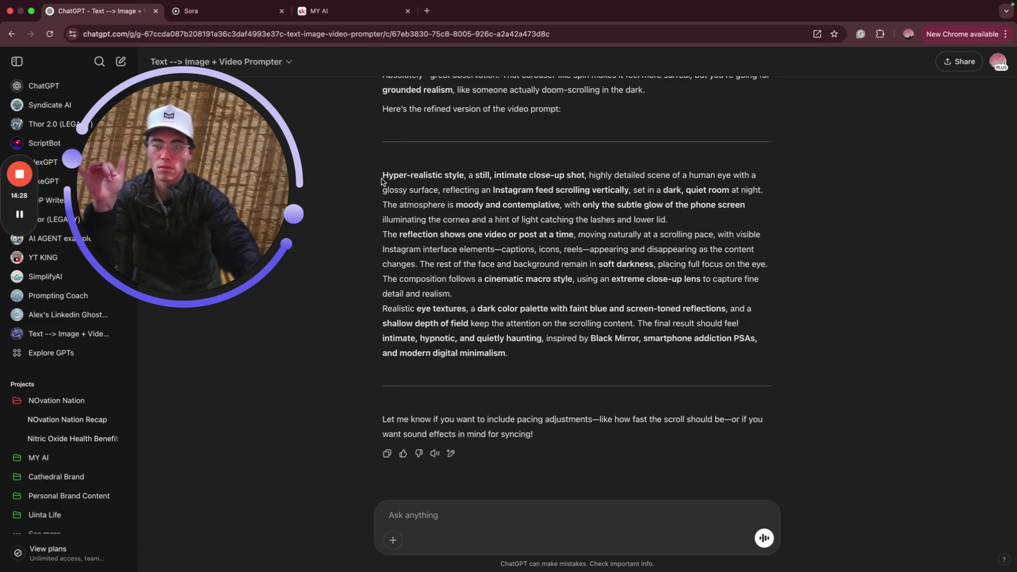
left_click_drag(383, 178, 581, 375)
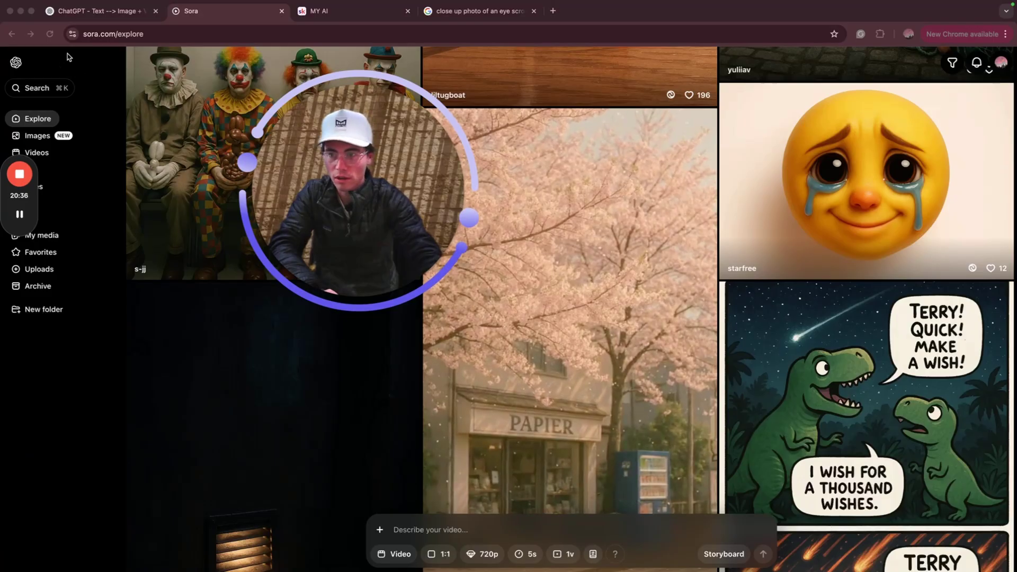
Step: In ChatGPT, describe the idea of Steph Curry recreating Tiger Woods' iconic golf celebration photo
left_click(93, 11)
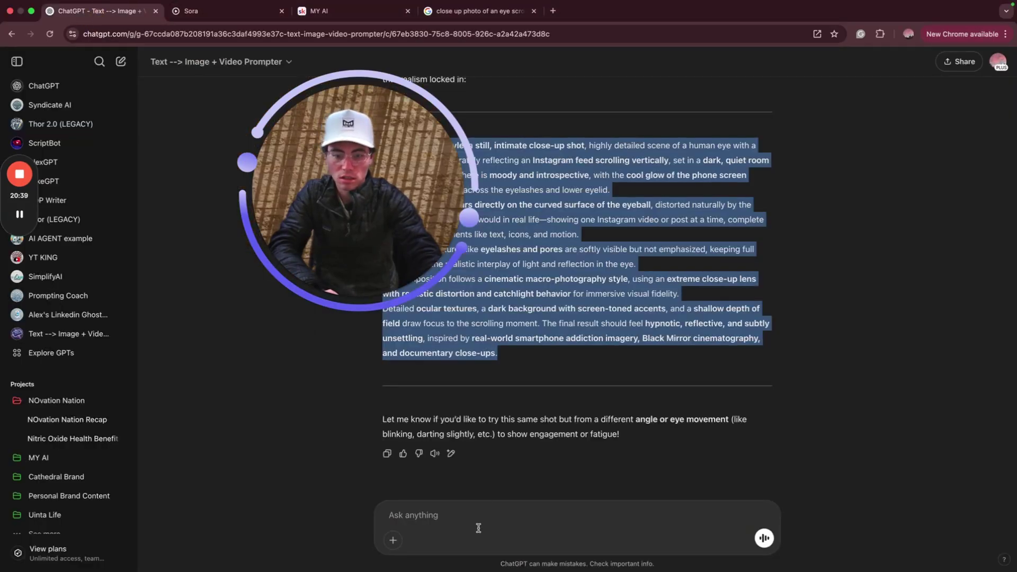
left_click(438, 507)
left_click_drag(378, 224, 260, 227)
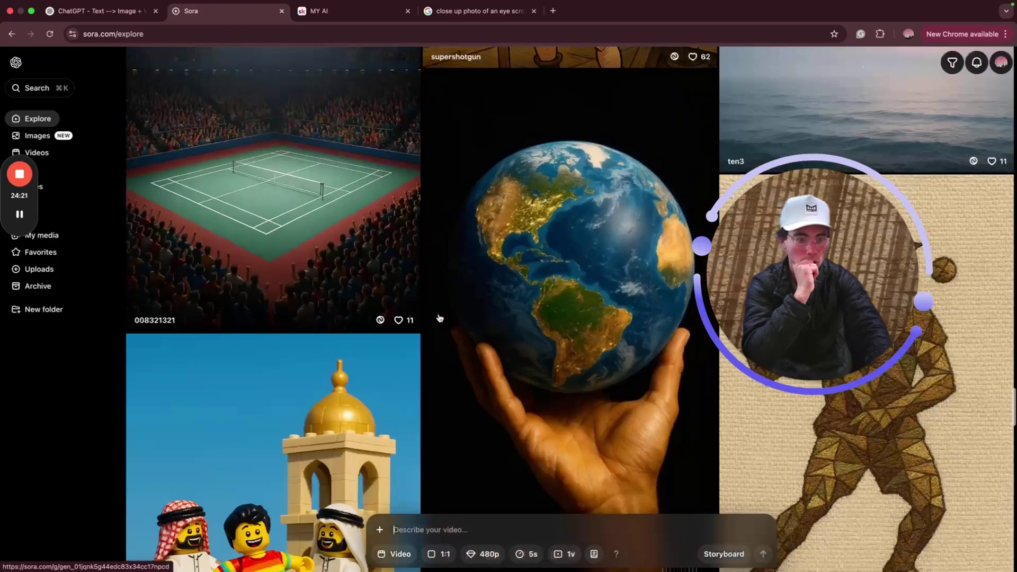
scroll(384, 278, "down", 15)
scroll(384, 279, "up", 5)
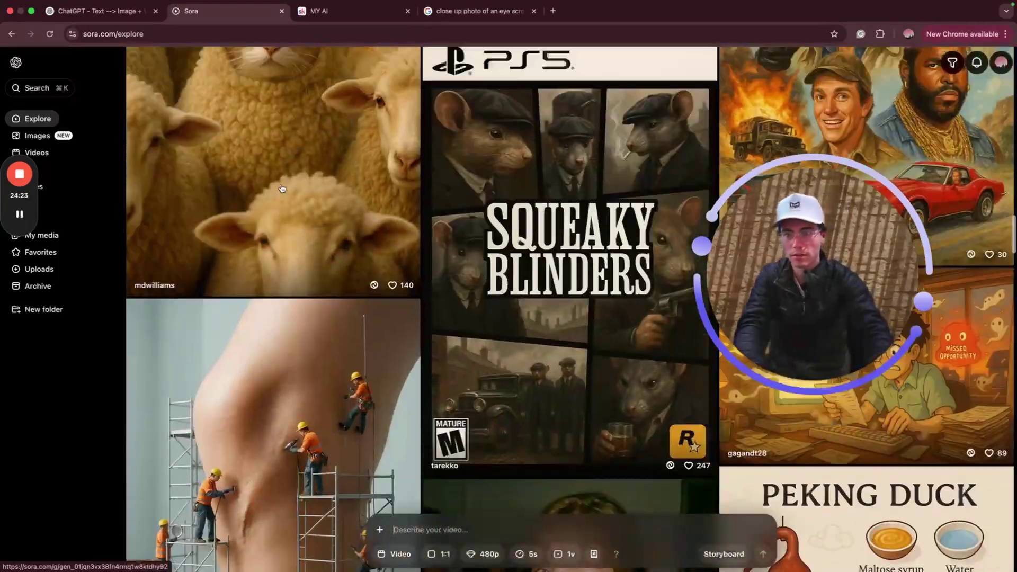
left_click(96, 11)
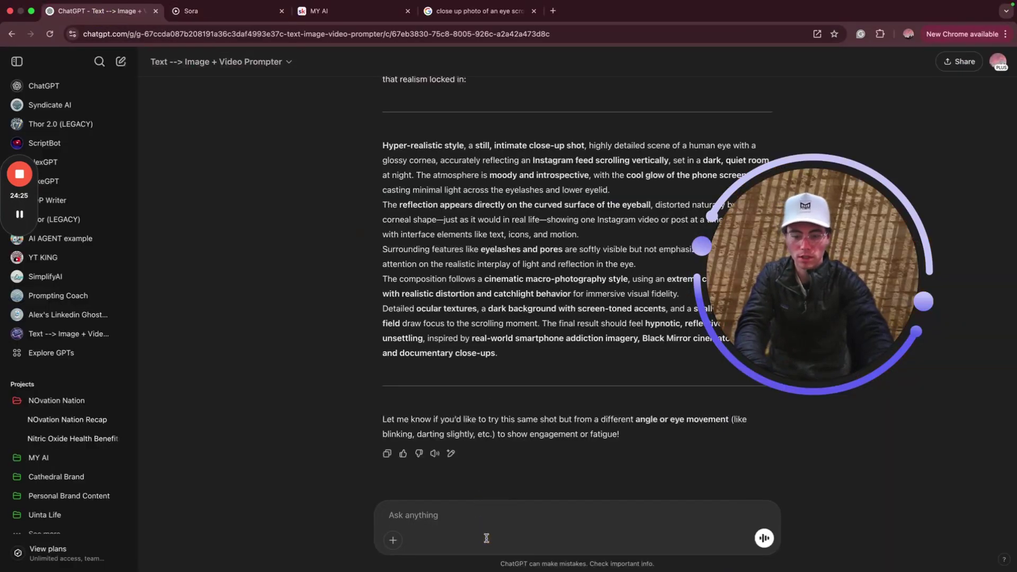
type("There's an iconic")
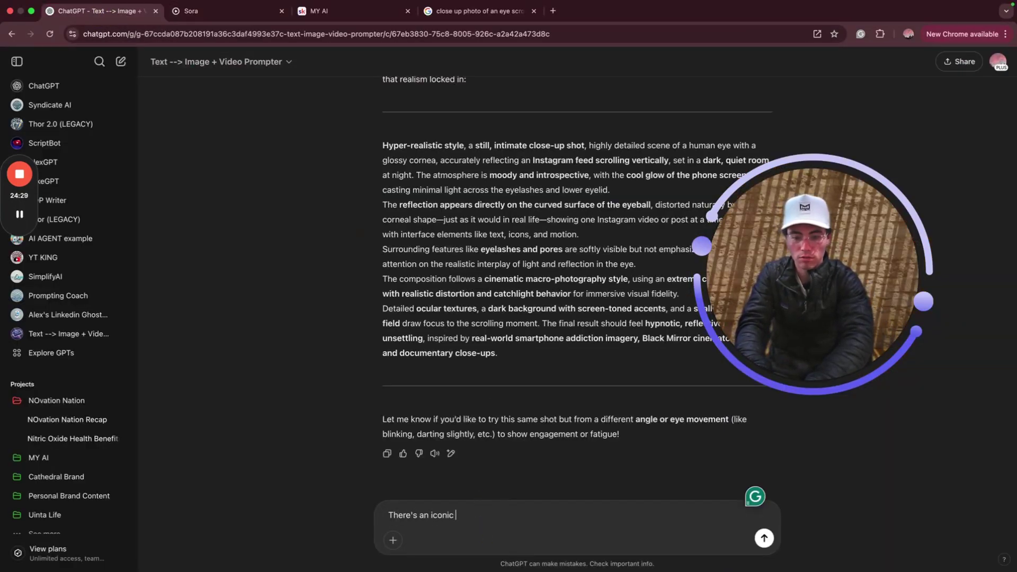
type(" photo of Tig")
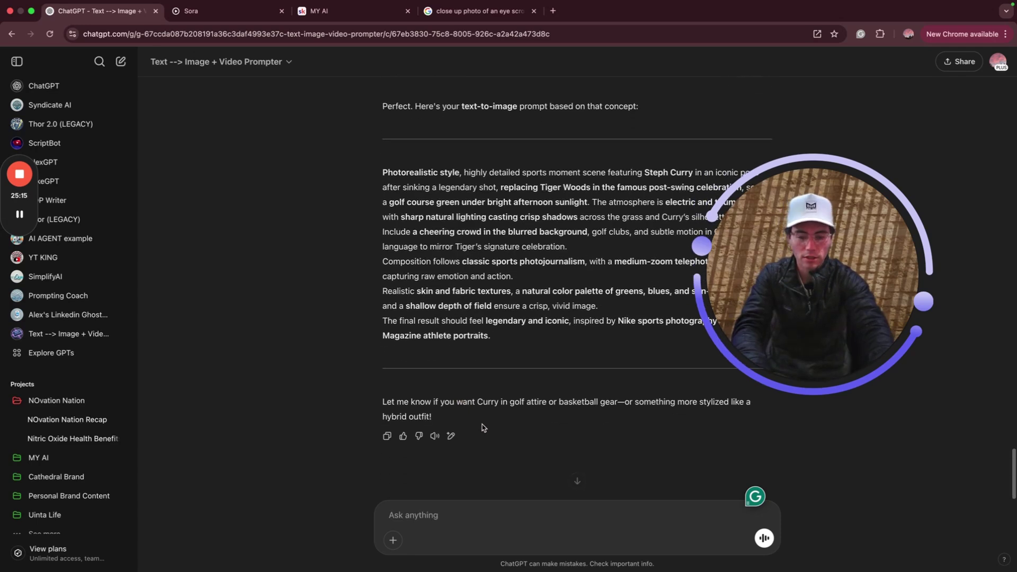
Step: Ask for "Just do it" text on the image, styled like Nike ads
type("And - ")
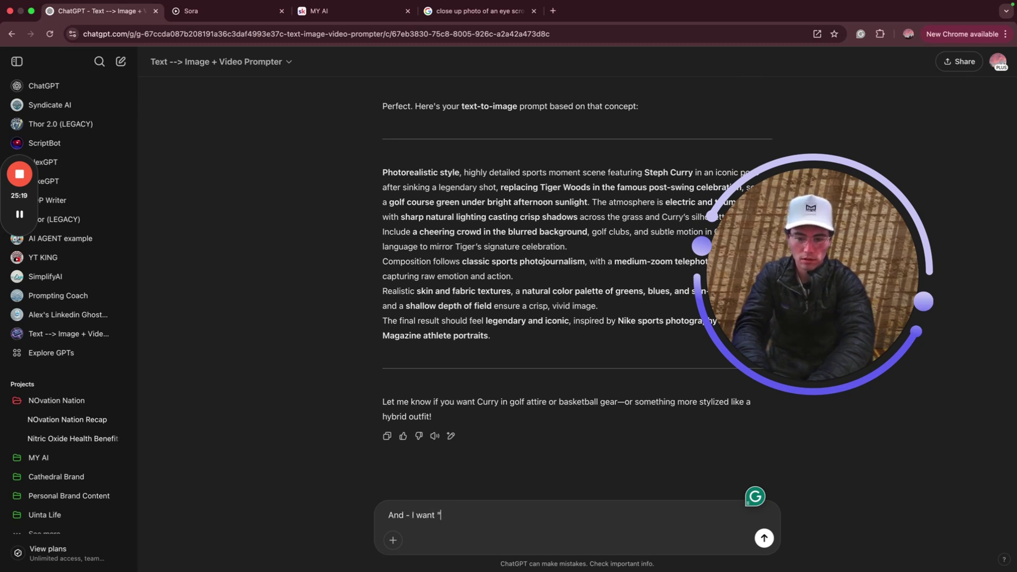
type("I want \"Just do it\" to be on the image similar to")
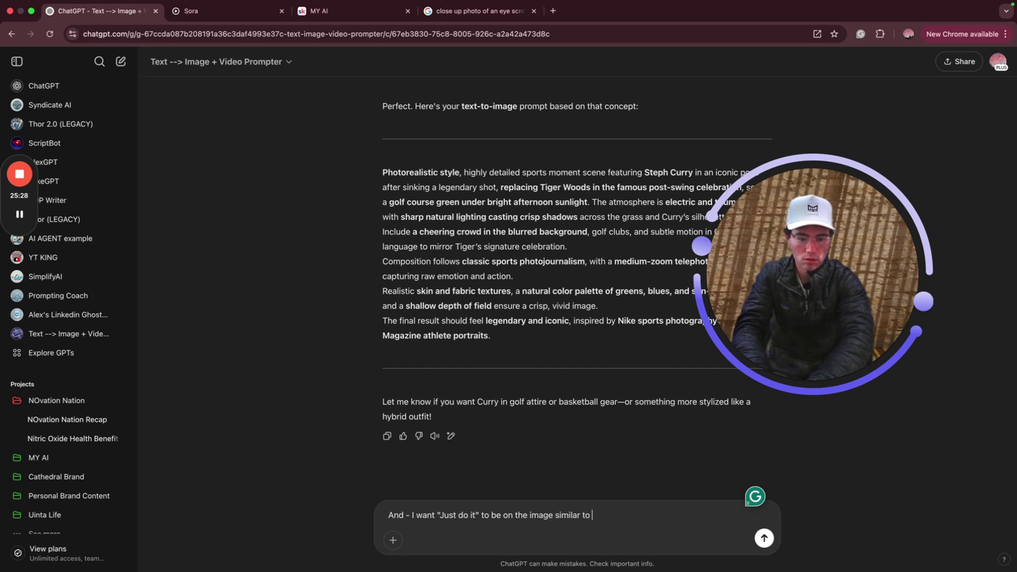
type(" all of the NIke")
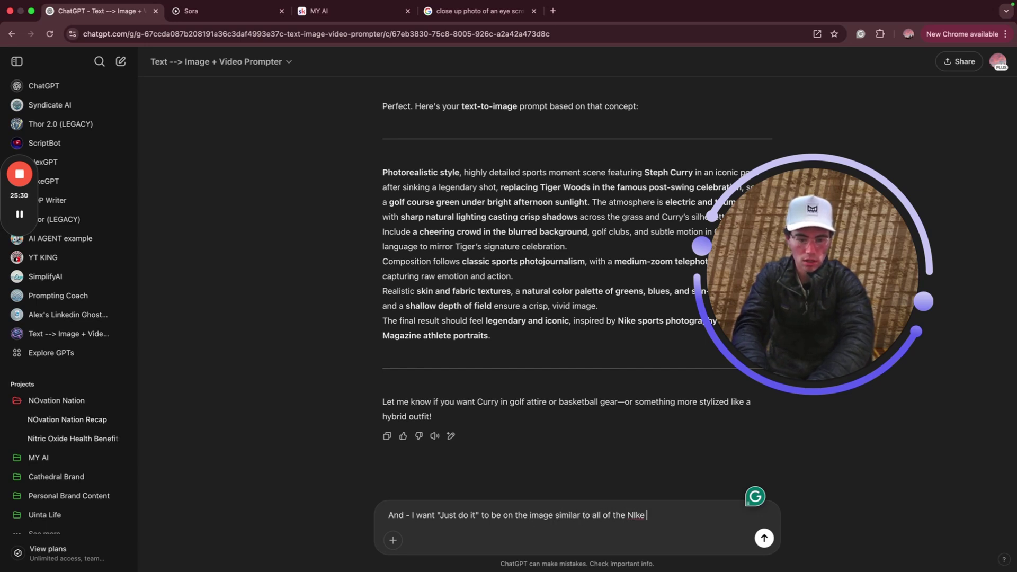
type("Ads")
key("Return")
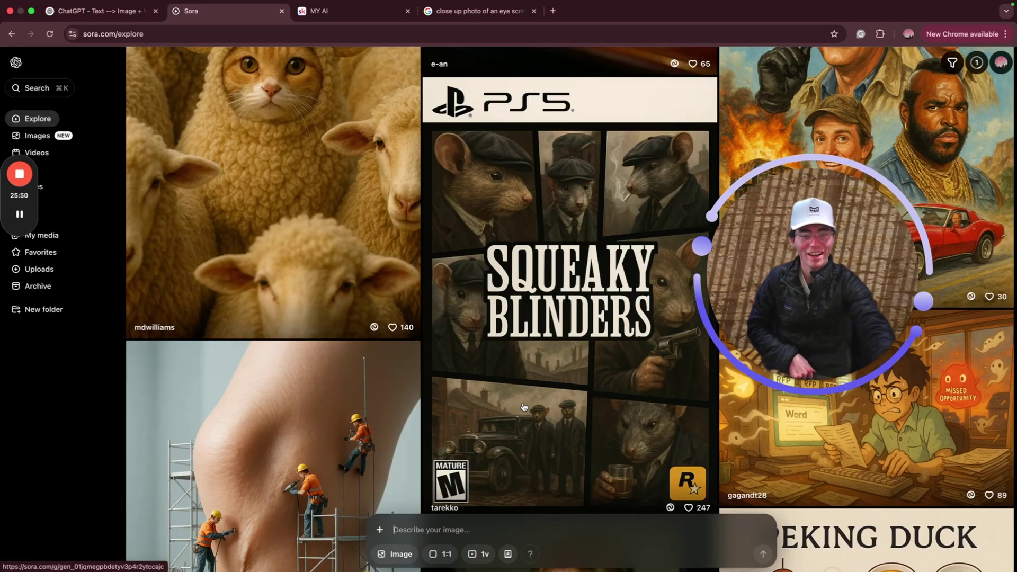
Step: Write the remix instruction "Instead of a golf club" for the Curry Golf Triumph image
scroll(523, 407, "down", 6)
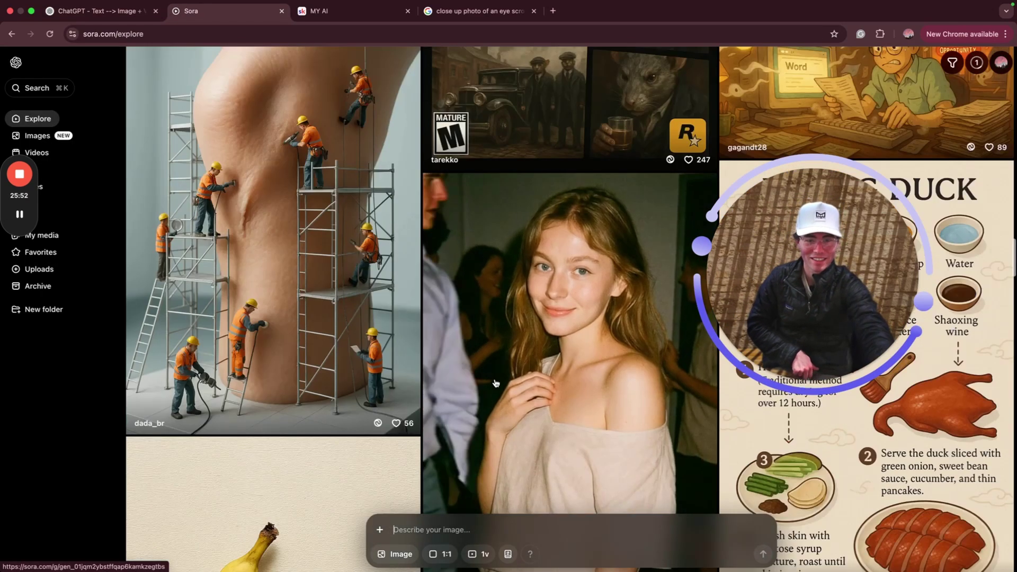
scroll(495, 383, "down", 6)
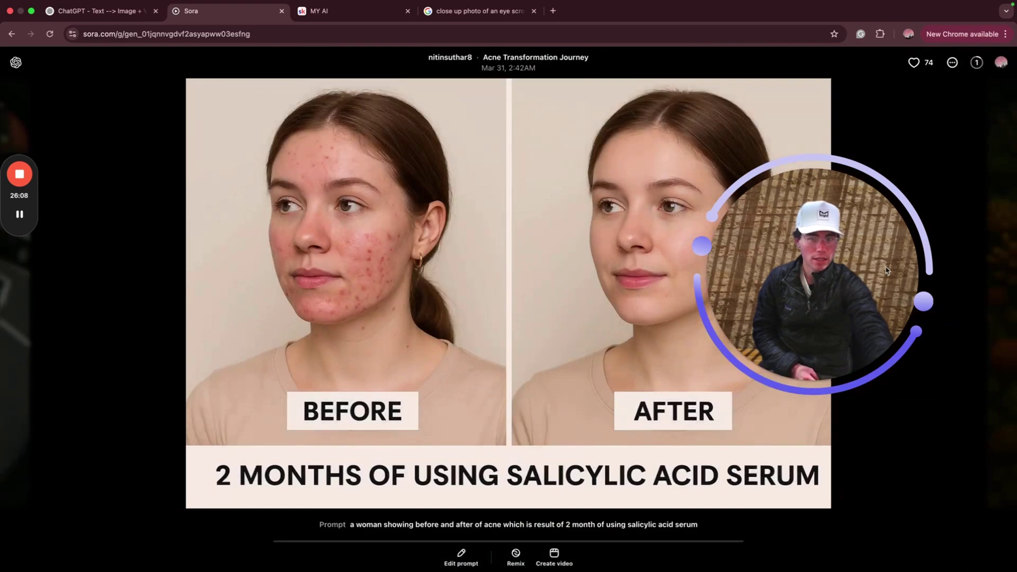
left_click_drag(888, 270, 973, 212)
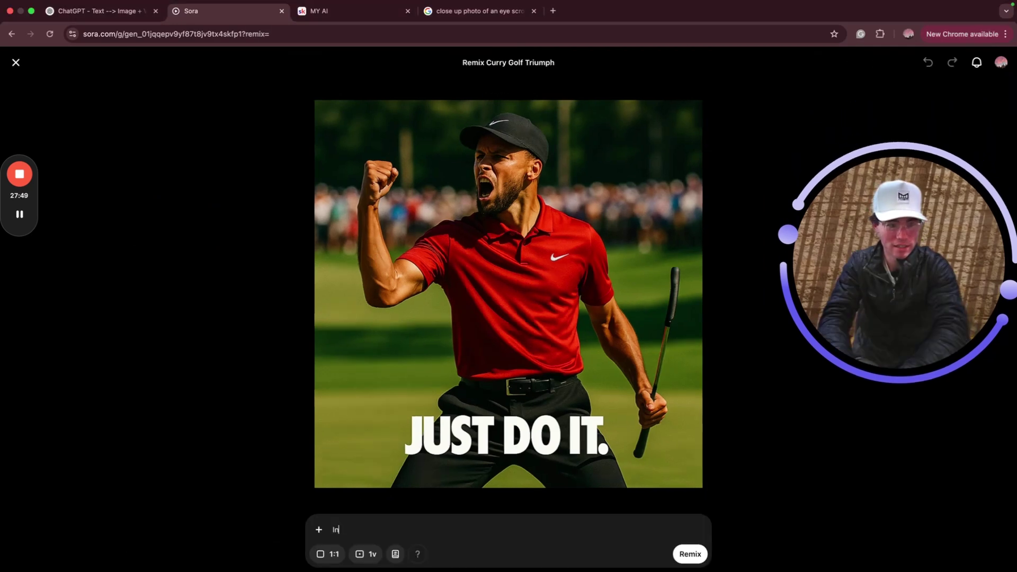
type("tead of a golf cl")
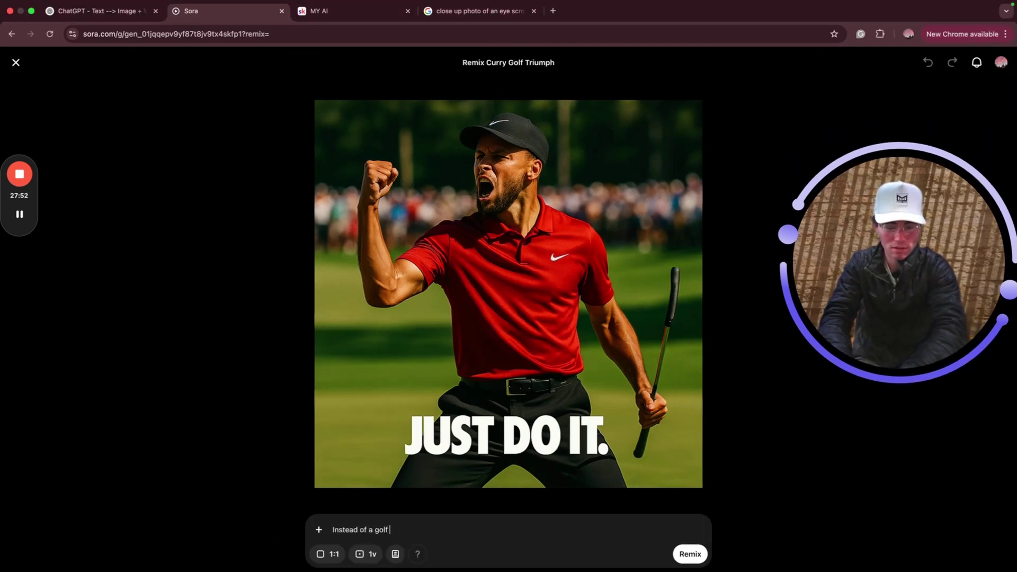
type("ub")
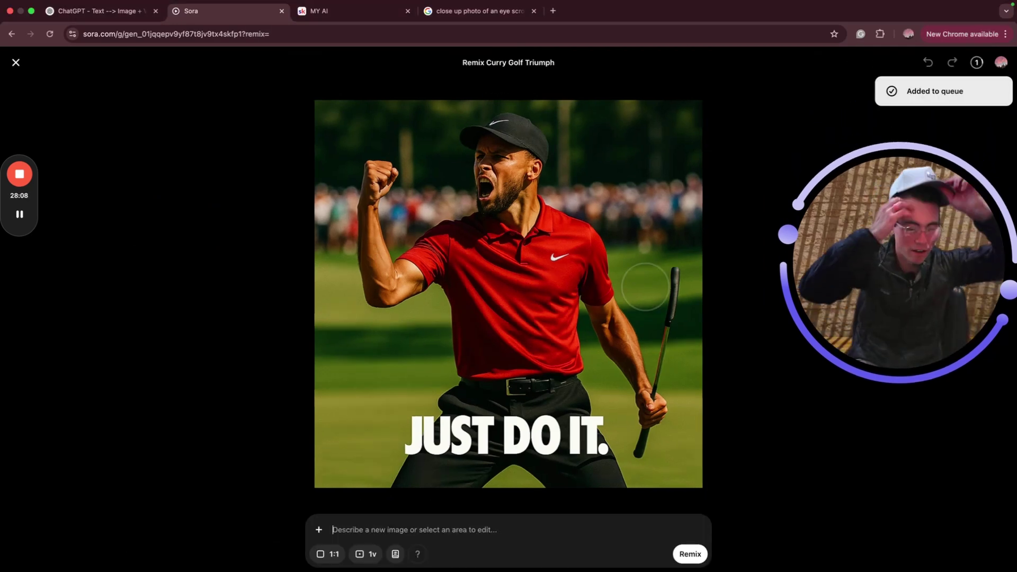